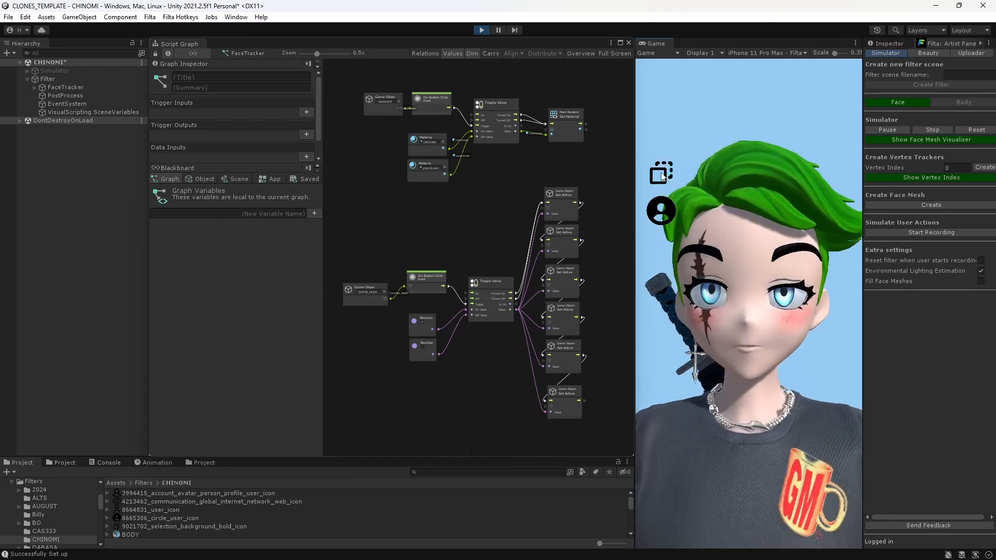
- Test the backdrop and avatar-mode buttons in the running filter preview
left_click(661, 174)
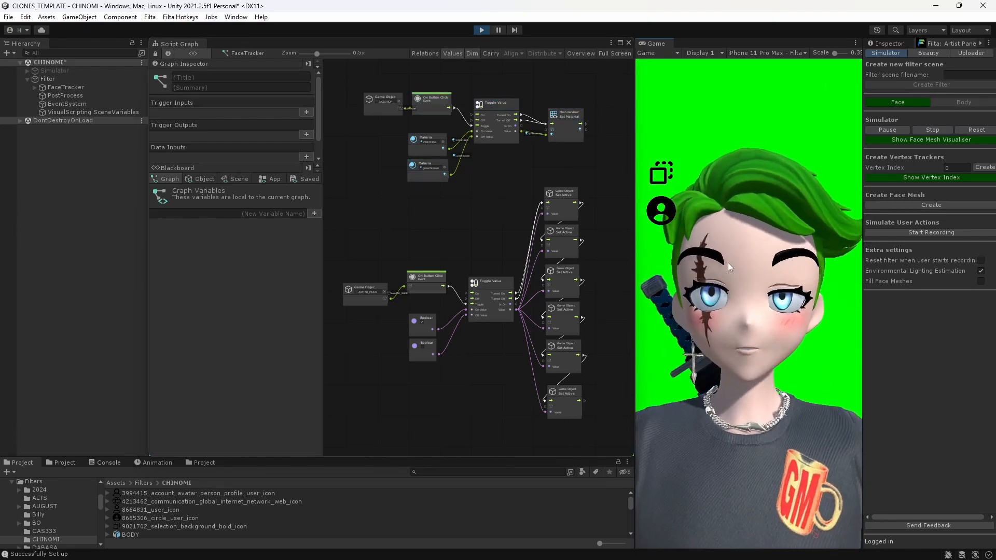
left_click(658, 217)
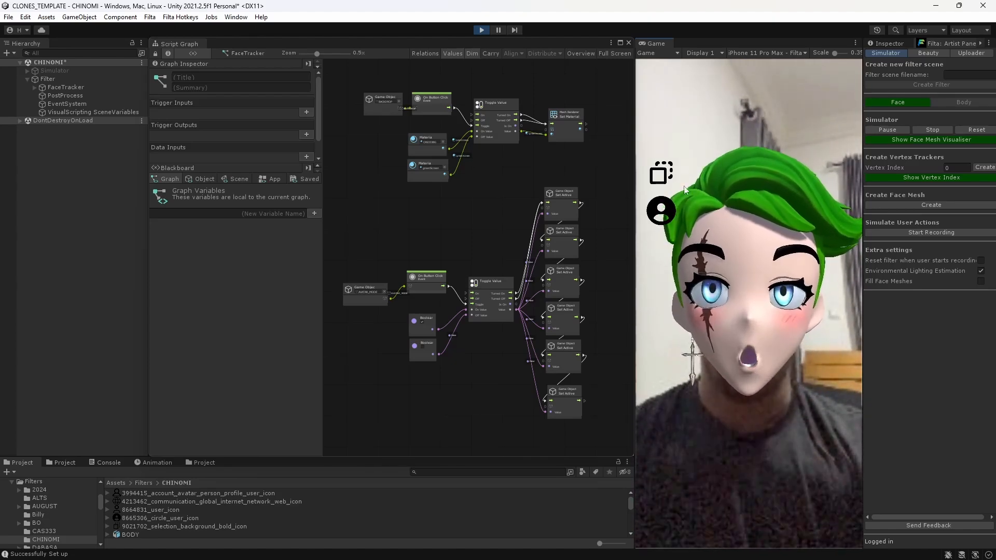
- Examine the backdrop toggle nodes in the script graph while switching the backdrop button on and off
scroll(433, 135, "up", 1)
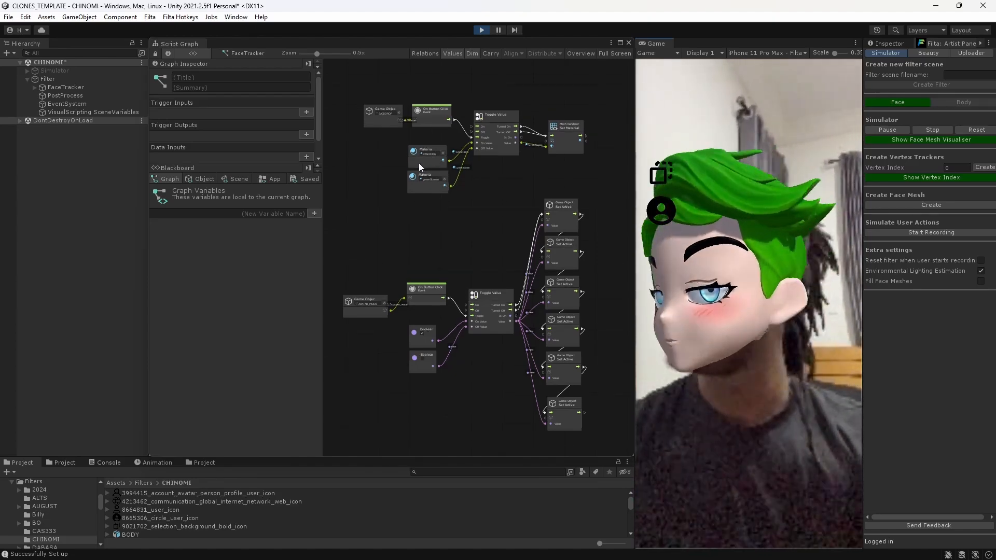
scroll(416, 126, "up", 3, "ctrl")
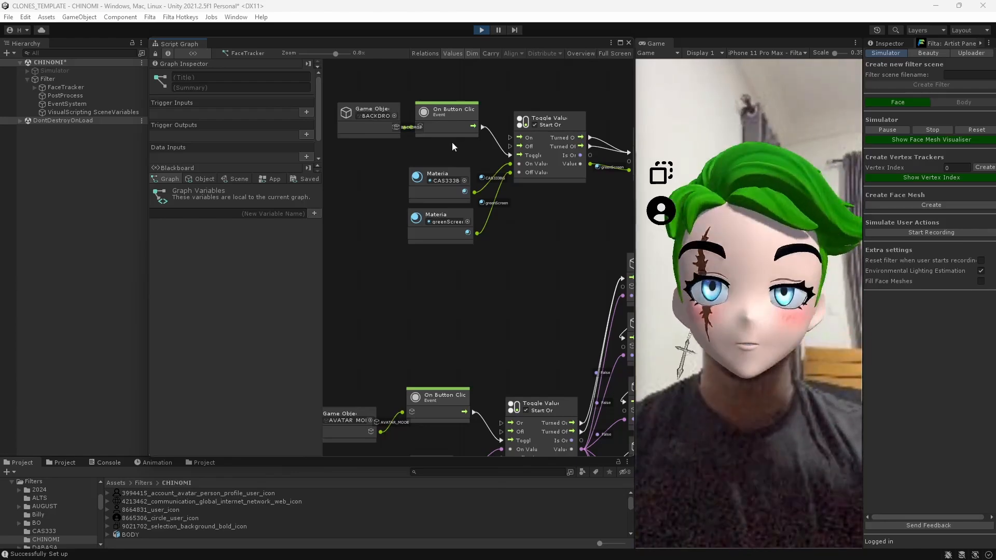
middle_click_drag(457, 120, 438, 126)
left_click(661, 174)
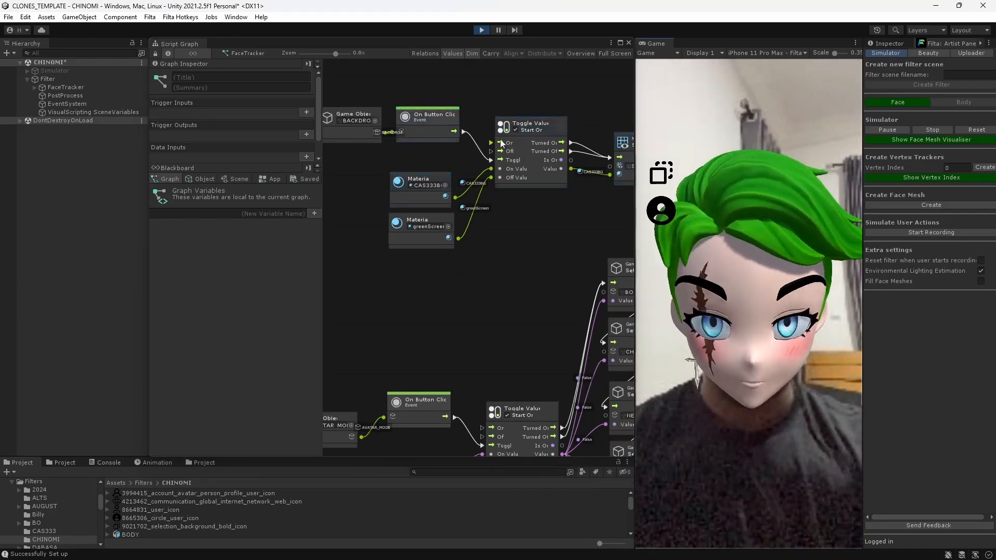
middle_click_drag(555, 101, 531, 107)
left_click(656, 170)
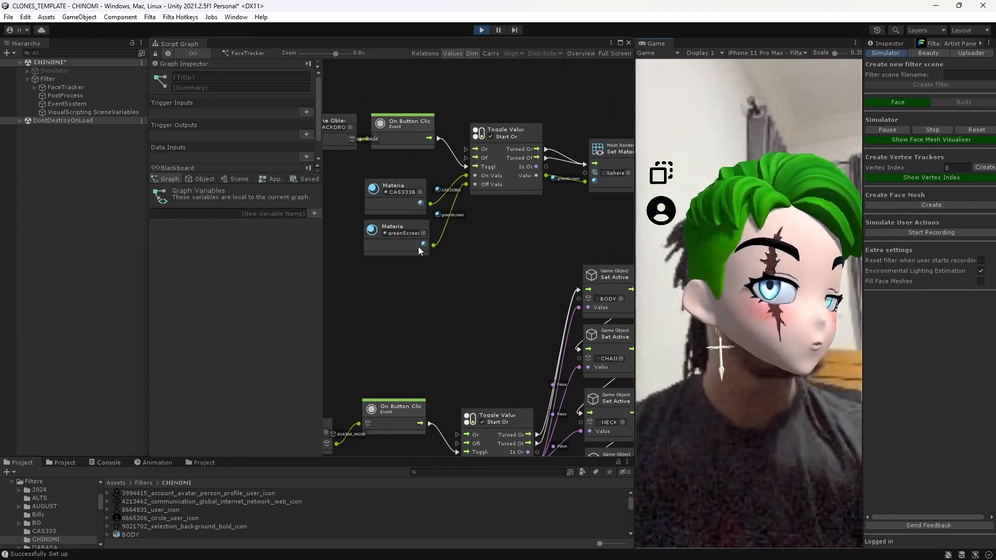
middle_click_drag(521, 204, 574, 241)
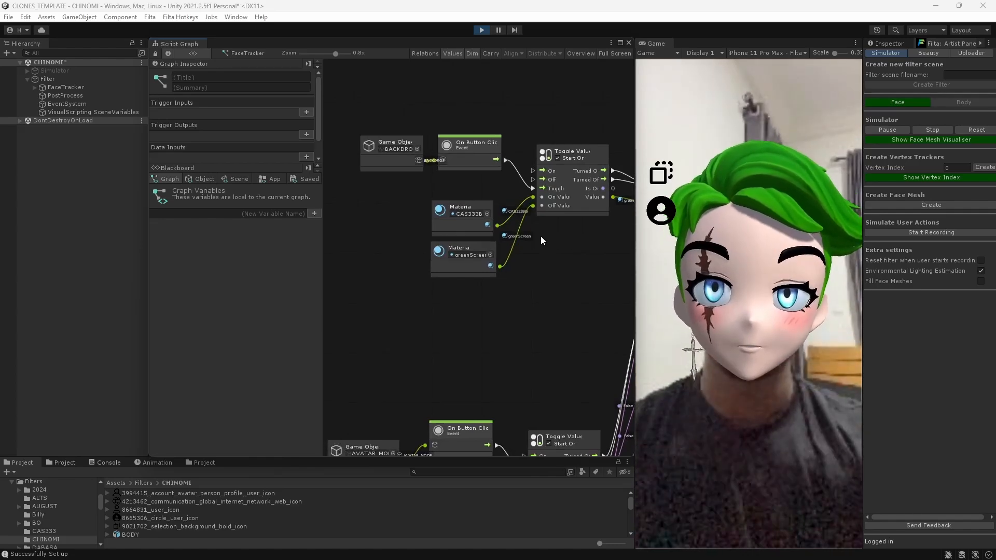
scroll(540, 237, "down", 3)
scroll(481, 222, "up", 3)
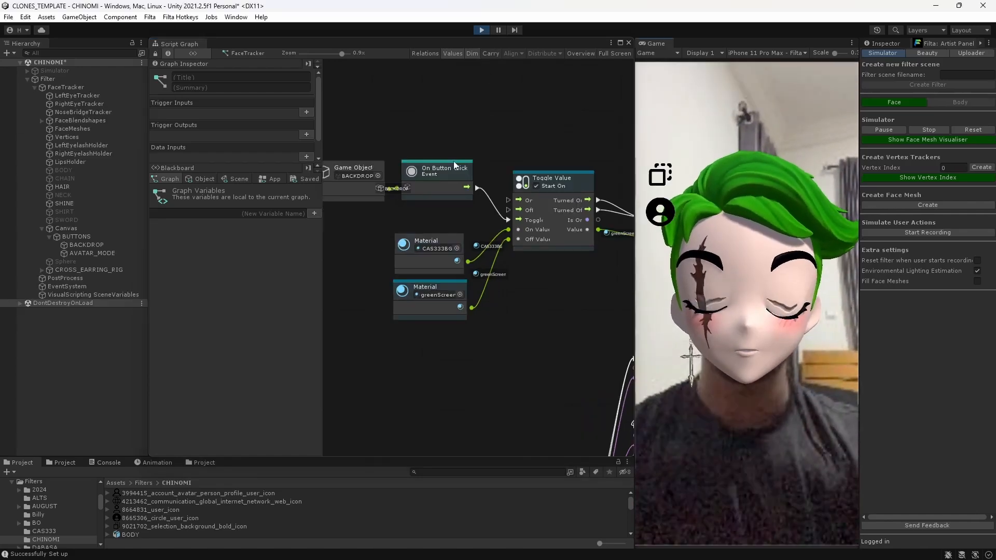
- Move the BACKDROP game object node away from its On Button Click event and inspect the CAS333BG and greenScreen material nodes
middle_click_drag(380, 149, 447, 151)
left_click_drag(424, 163, 397, 168)
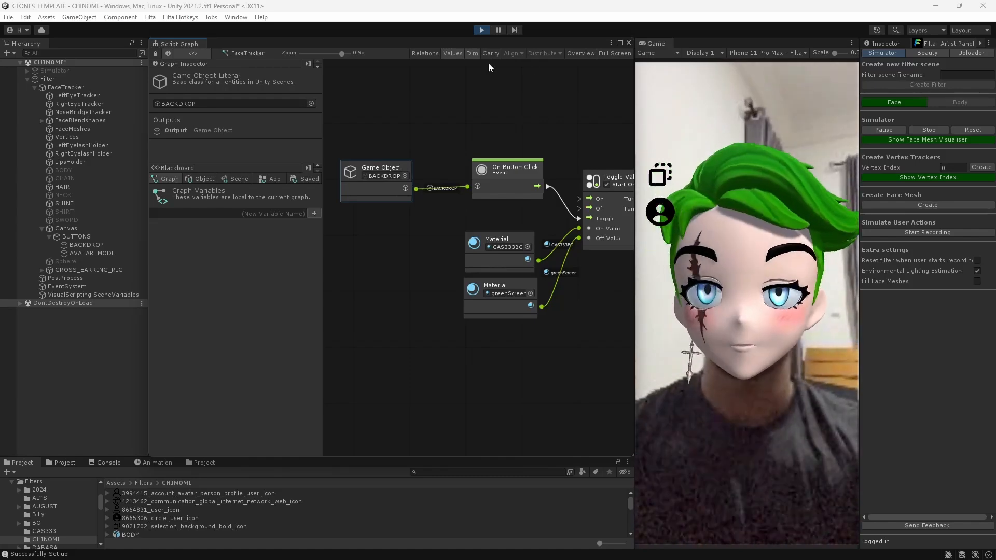
middle_click_drag(542, 151, 446, 149)
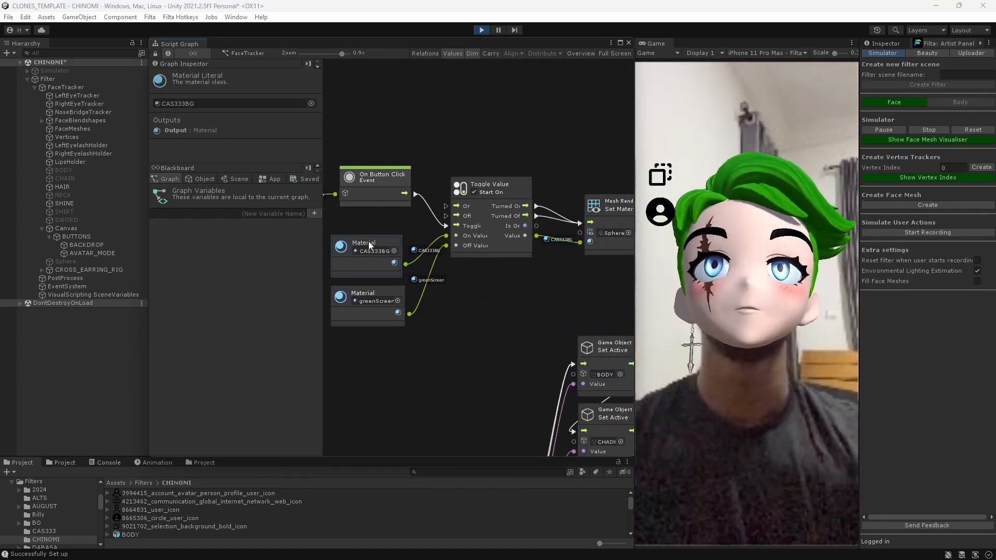
left_click_drag(369, 241, 369, 241)
left_click_drag(380, 288, 377, 292)
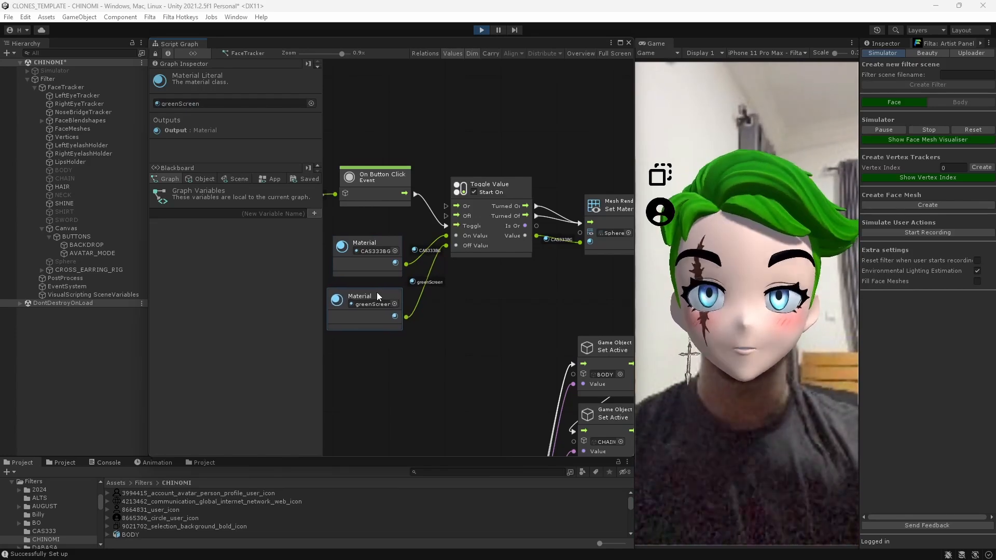
- Trigger the backdrop toggle in the preview and inspect the Mesh Renderer Set Material node that targets Sphere
left_click(660, 180)
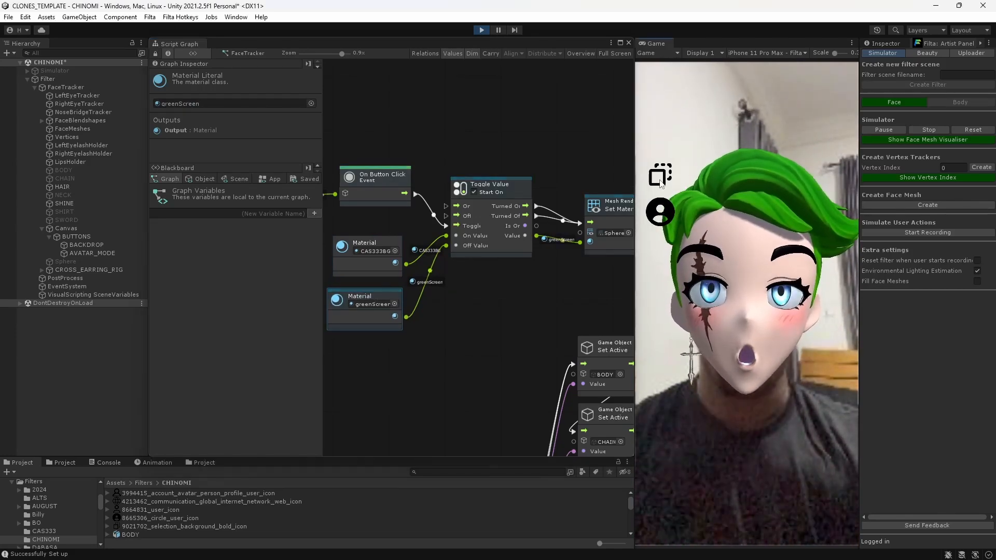
left_click(660, 177)
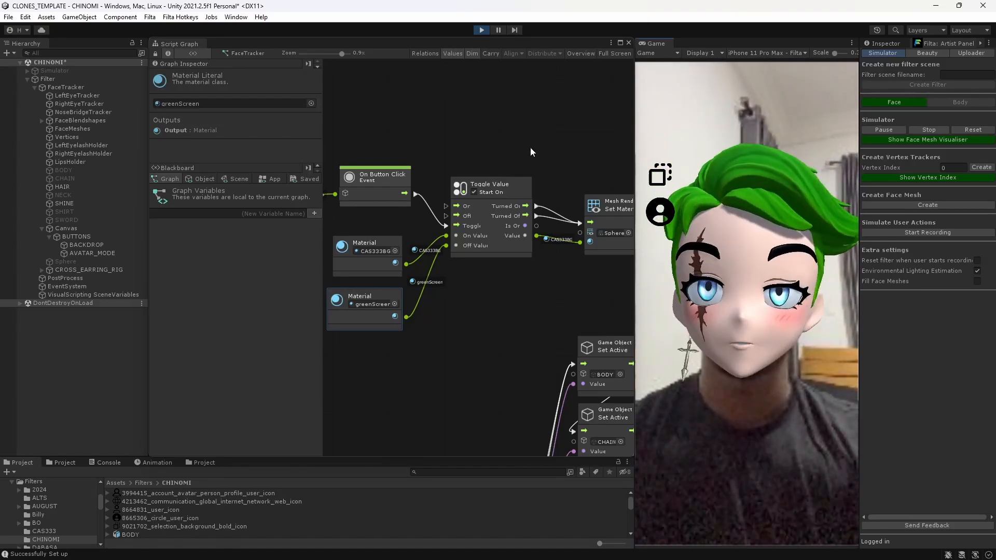
middle_click_drag(530, 147, 444, 141)
left_click(592, 186)
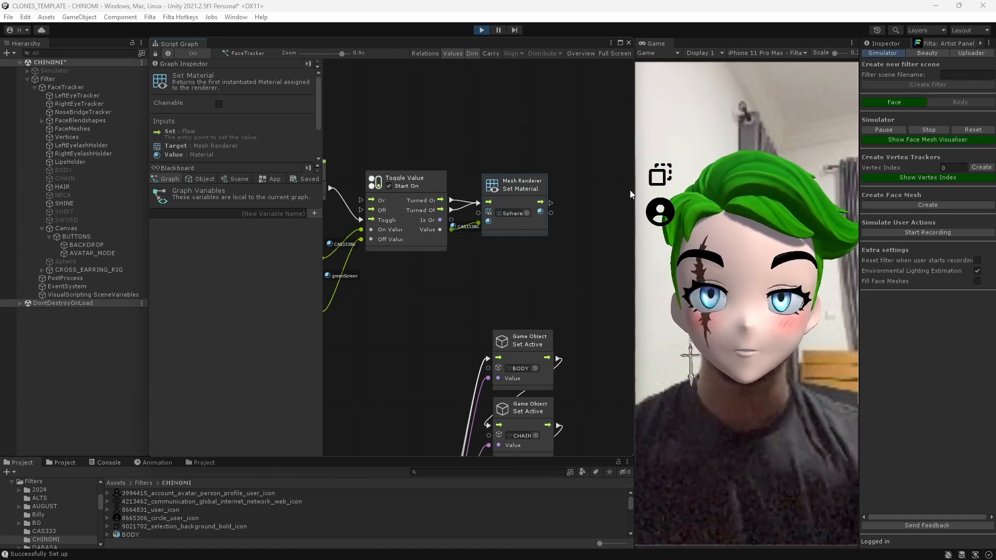
left_click(656, 182)
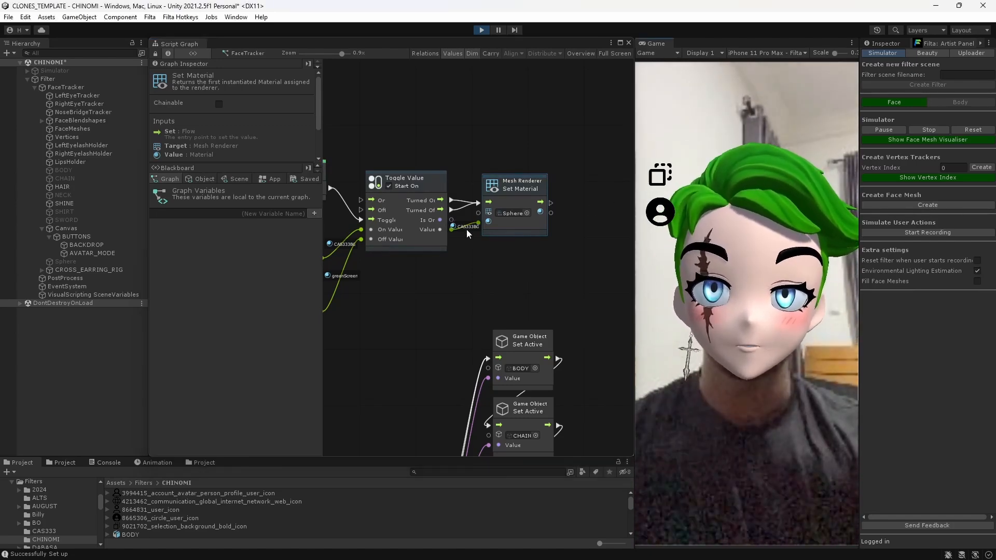
- Examine the avatar-mode Toggle Value node and its chain of Set Active nodes from BODY to Sphere
middle_click_drag(450, 313, 459, 220)
middle_click_drag(407, 315, 436, 241)
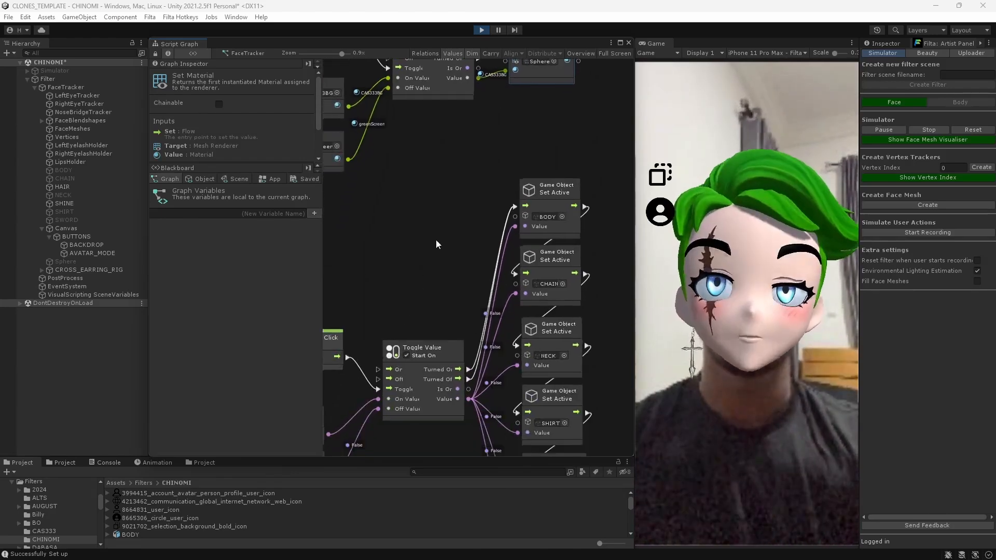
middle_click_drag(585, 373, 546, 283)
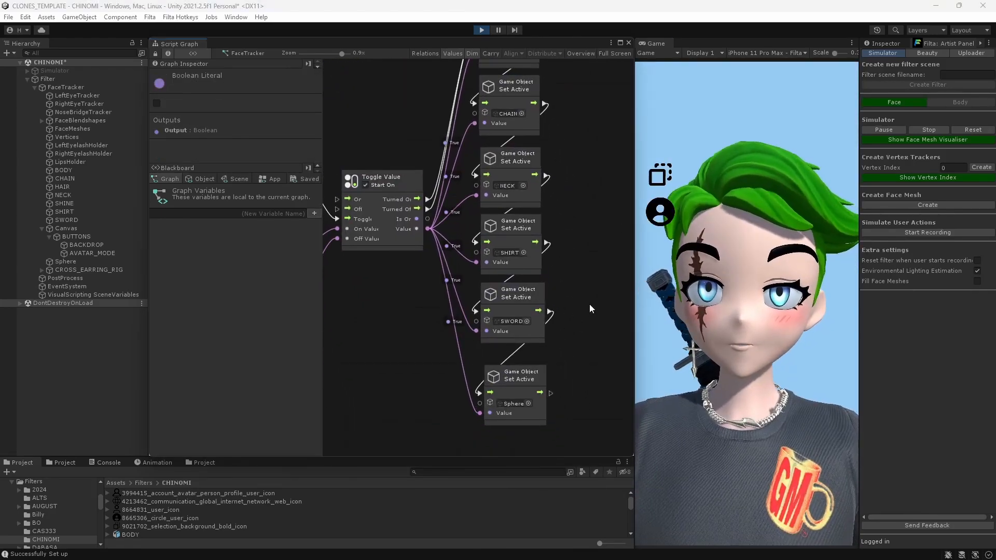
middle_click_drag(589, 308, 573, 392)
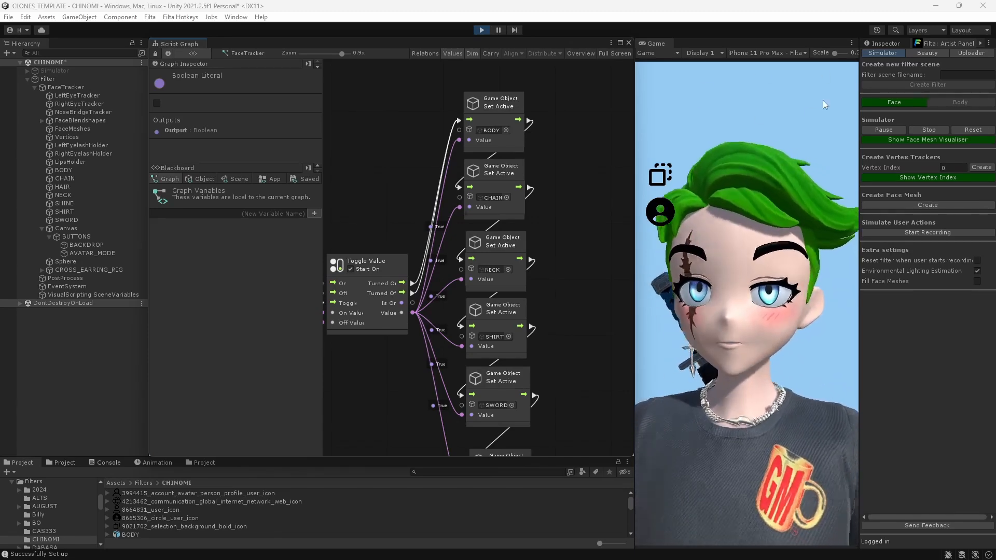
scroll(587, 246, "down", 2)
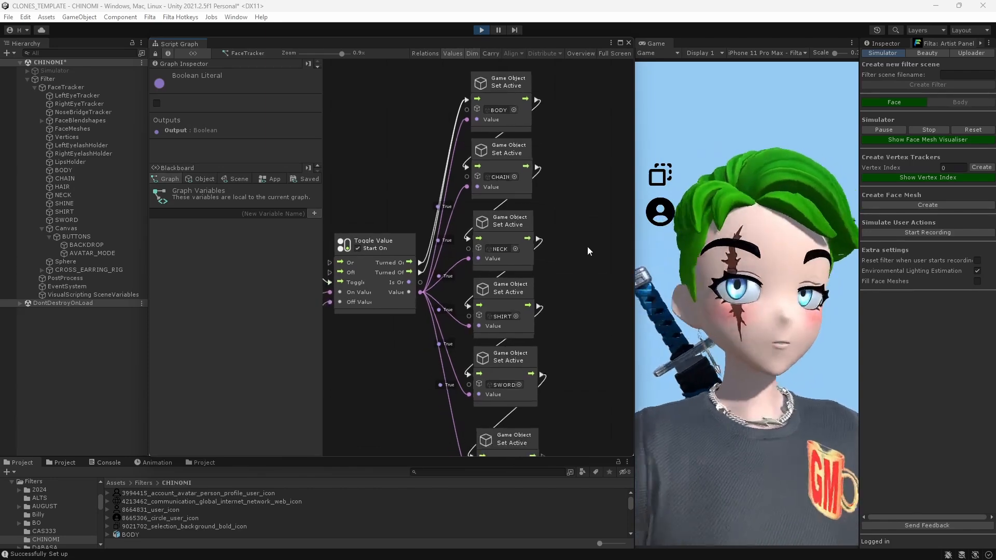
- Switch avatar mode off and on repeatedly in the preview to check the Boolean values sent to the Set Active nodes
left_click(659, 212)
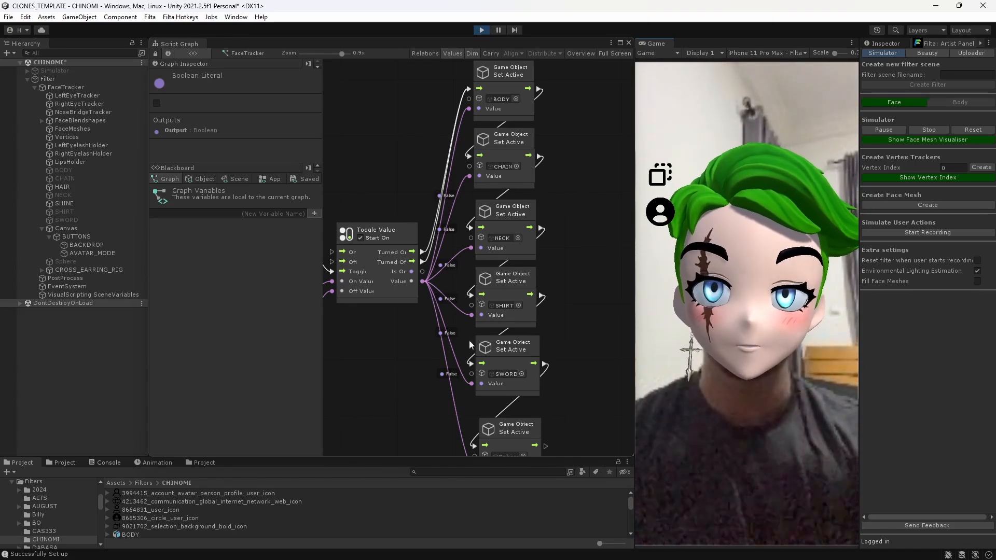
left_click(660, 212)
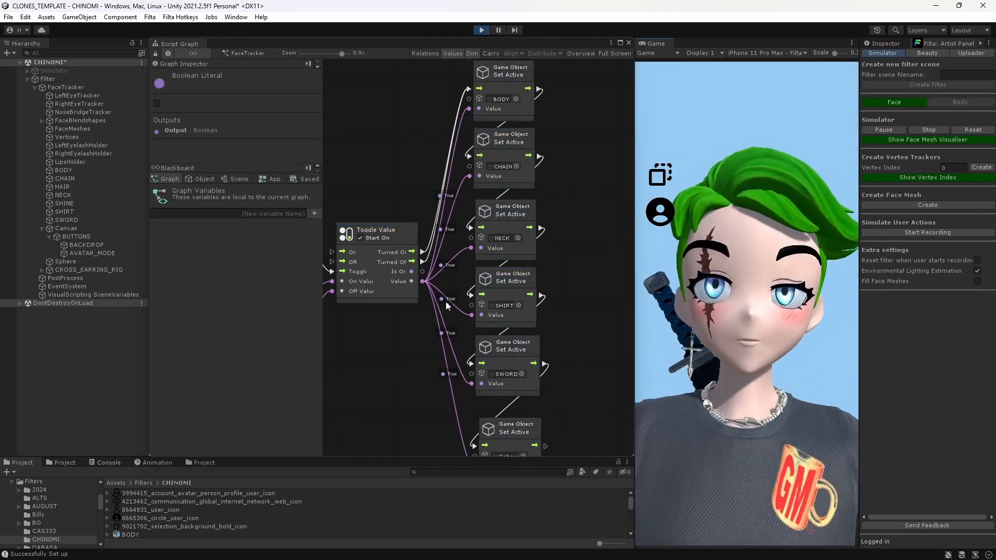
left_click(660, 212)
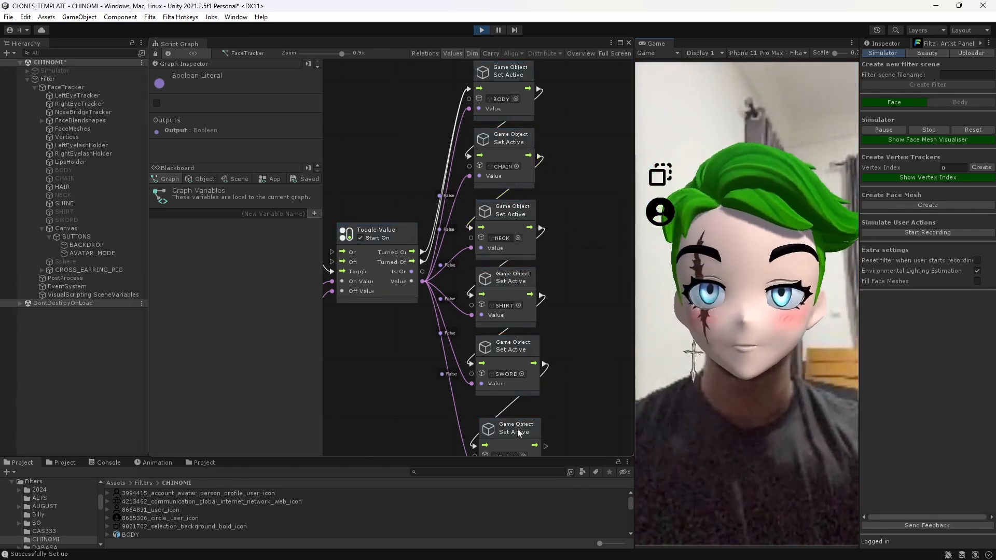
left_click(660, 212)
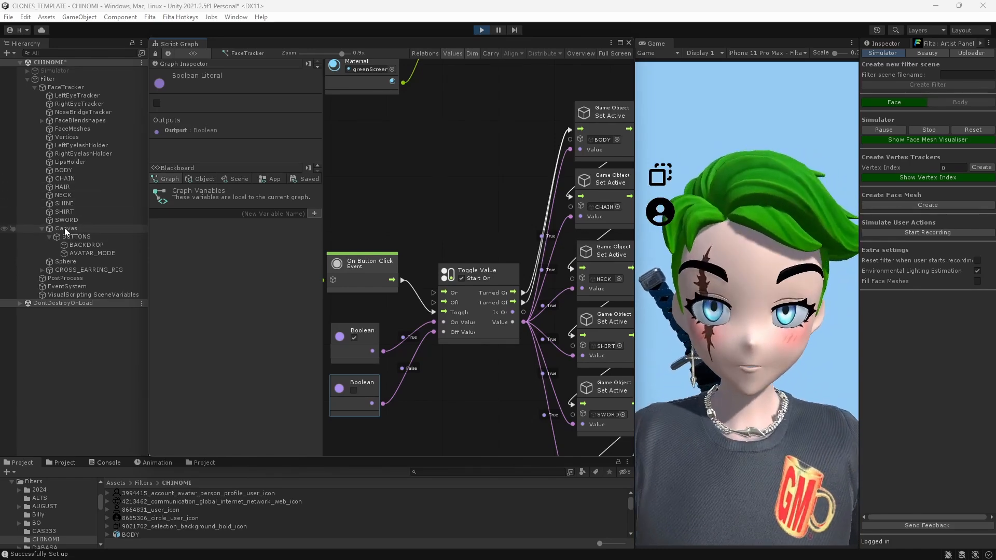
- Add a UI Button - TextMeshPro object to the Canvas and select the new button
left_click(11, 53)
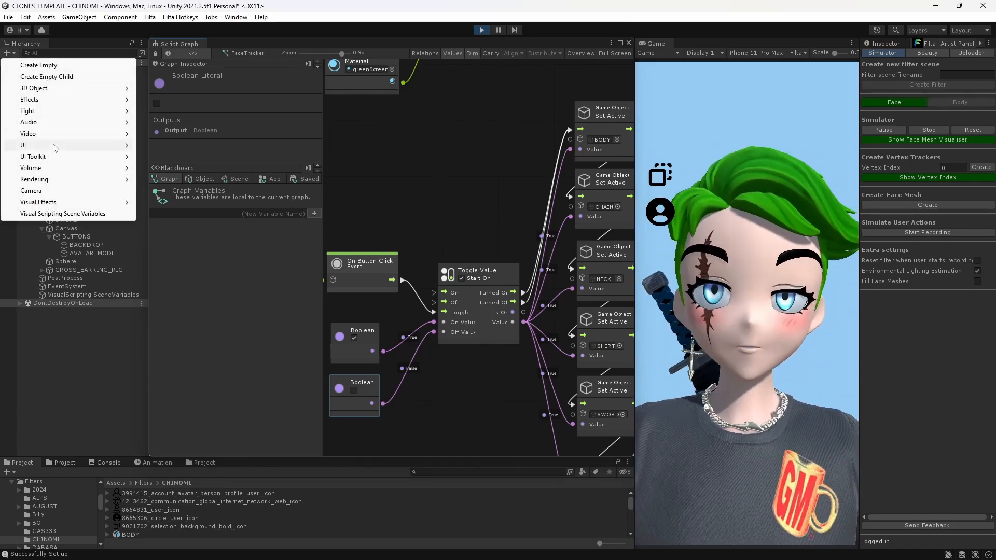
mouse_move(55, 148)
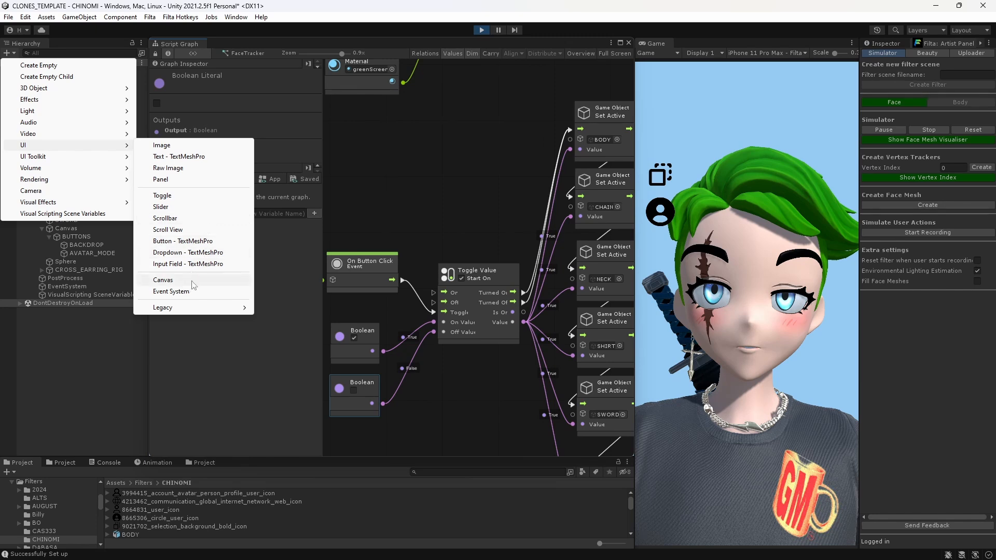
left_click(171, 242)
left_click(101, 270)
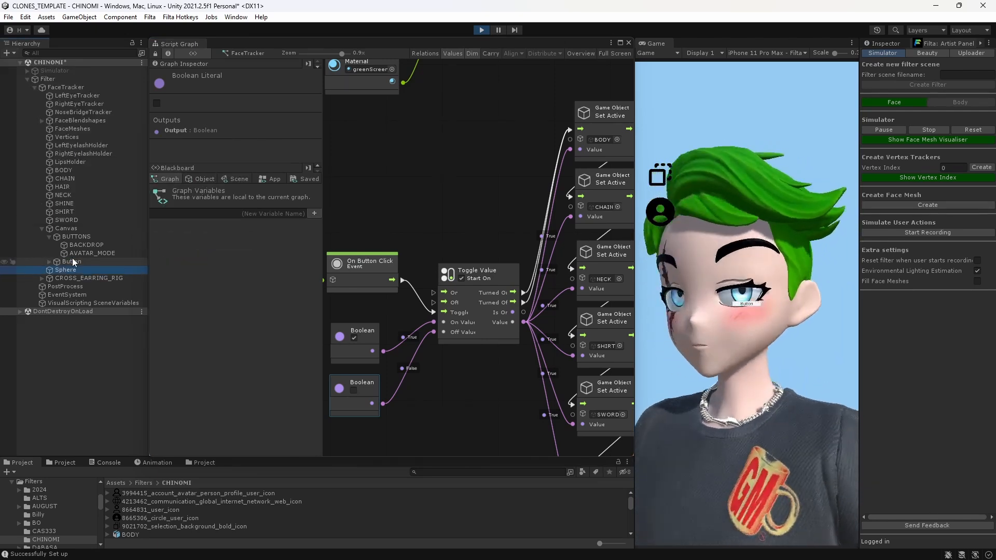
left_click(71, 262)
- Review the new button's component properties and the text settings of its Text (TMP) child
left_click(883, 43)
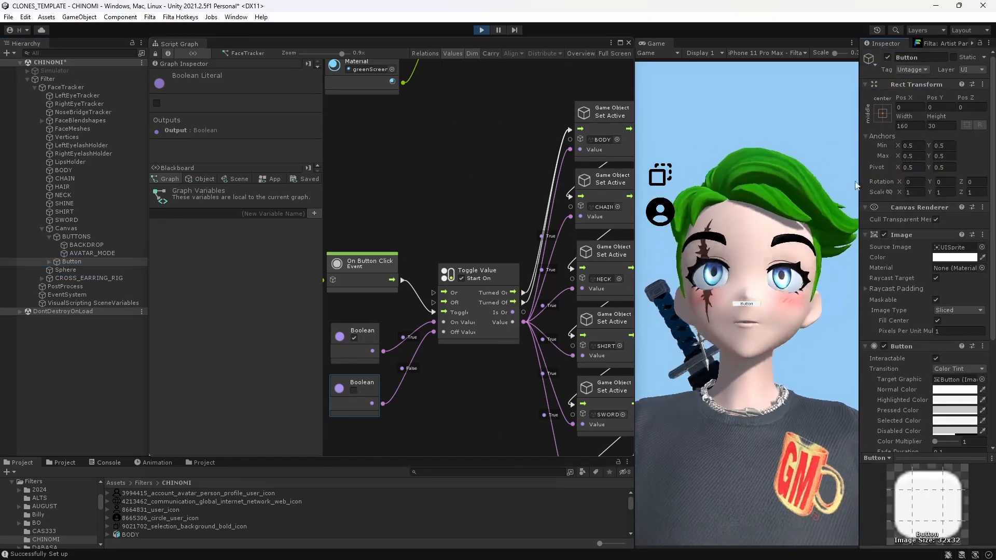
left_click_drag(858, 186, 746, 185)
left_click(49, 261)
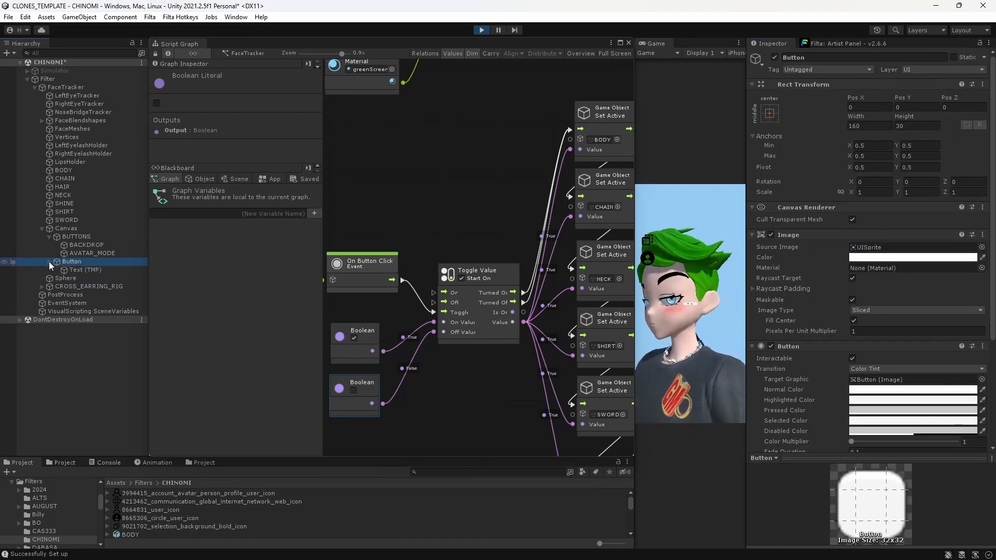
left_click(85, 270)
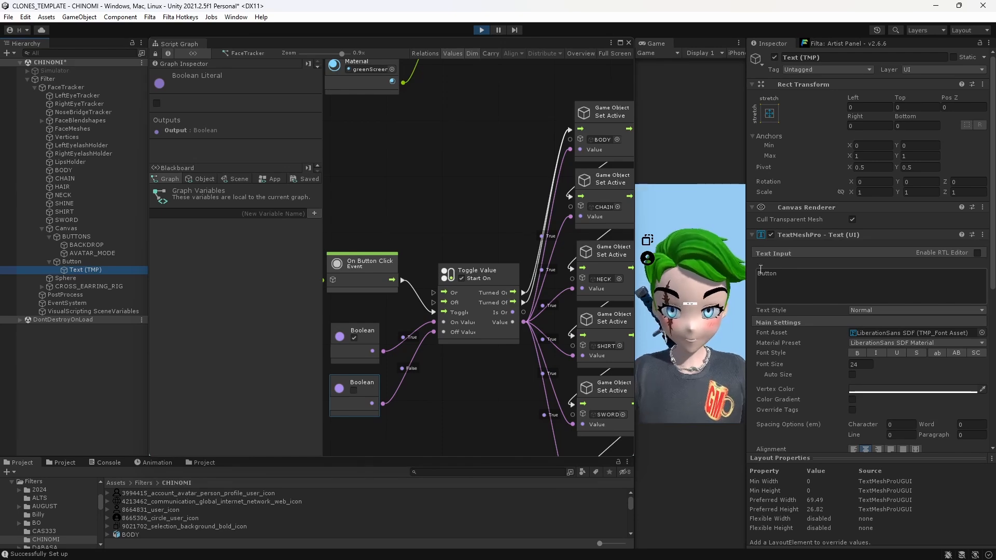
left_click_drag(746, 272, 834, 281)
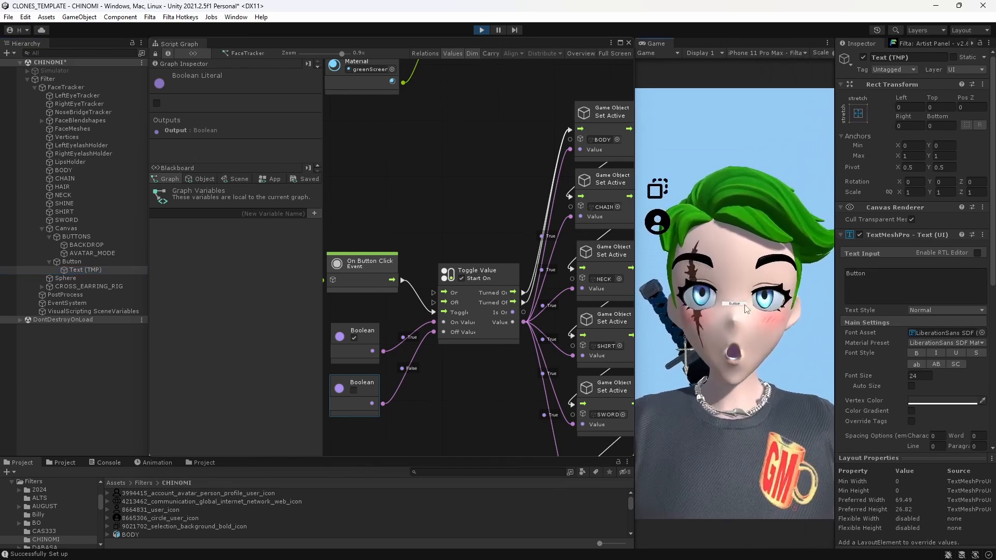
- Link the new button's scale proportions and enlarge it uniformly to a scale of 4.61
left_click(75, 261)
left_click(49, 261)
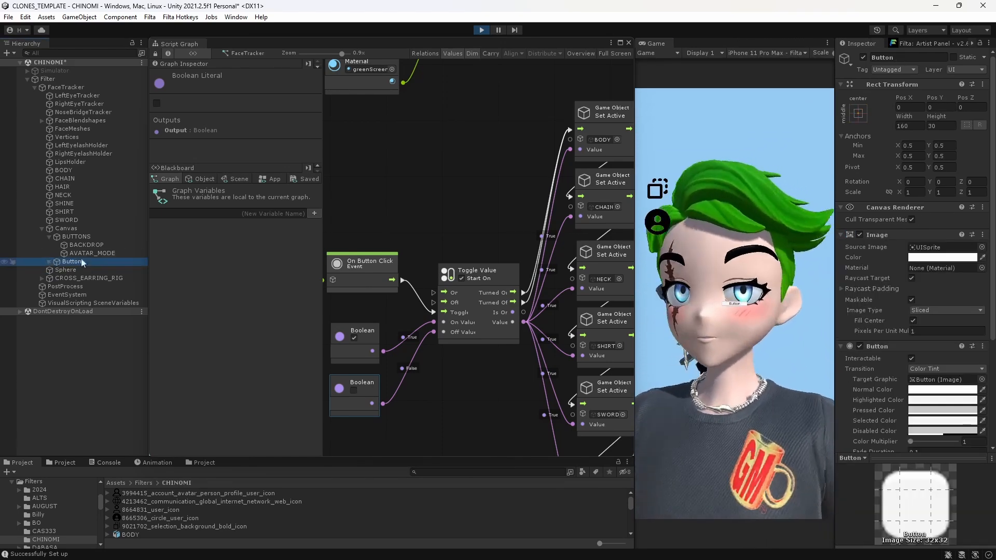
left_click(890, 192)
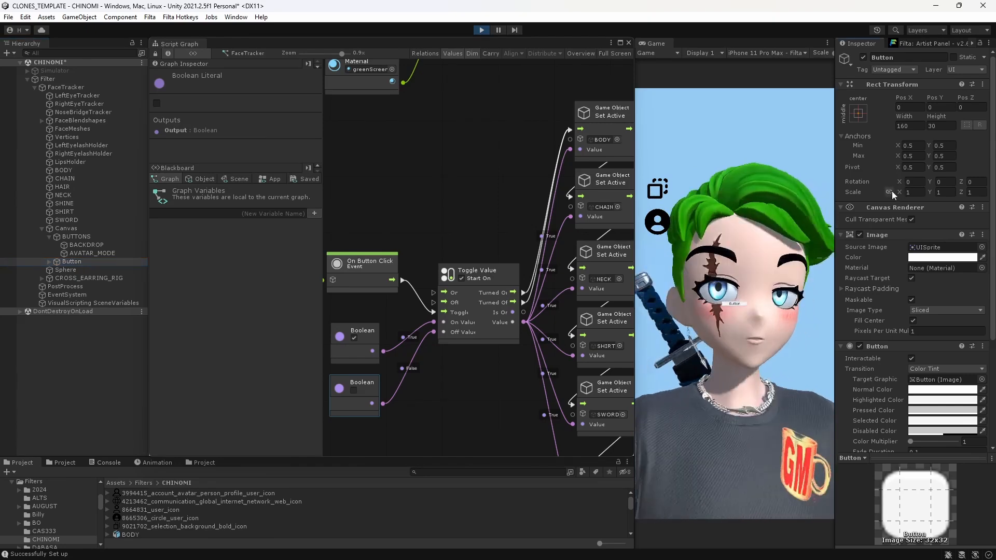
left_click_drag(900, 192, 959, 196)
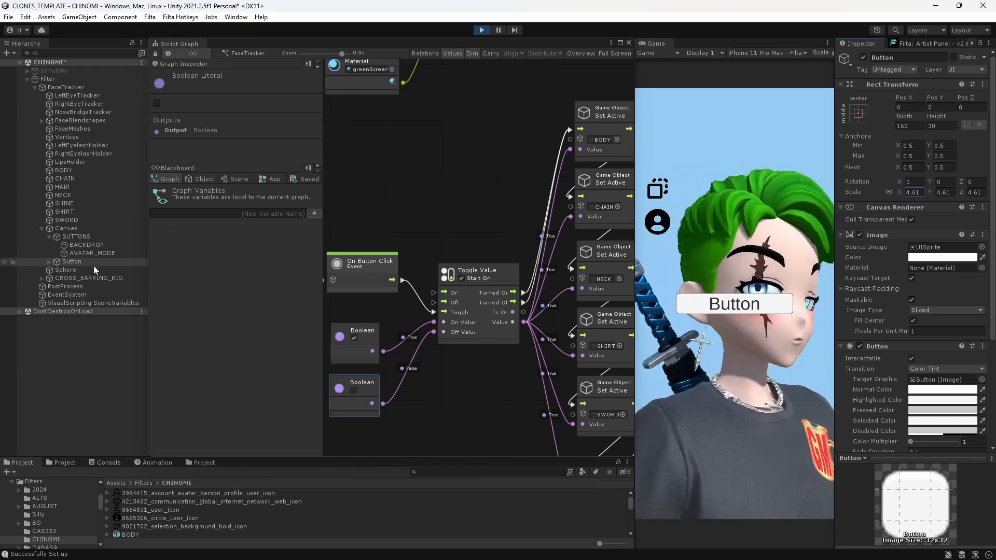
- Change the label of the new button's Text (TMP) child to Toggle
left_click(49, 262)
left_click(77, 269)
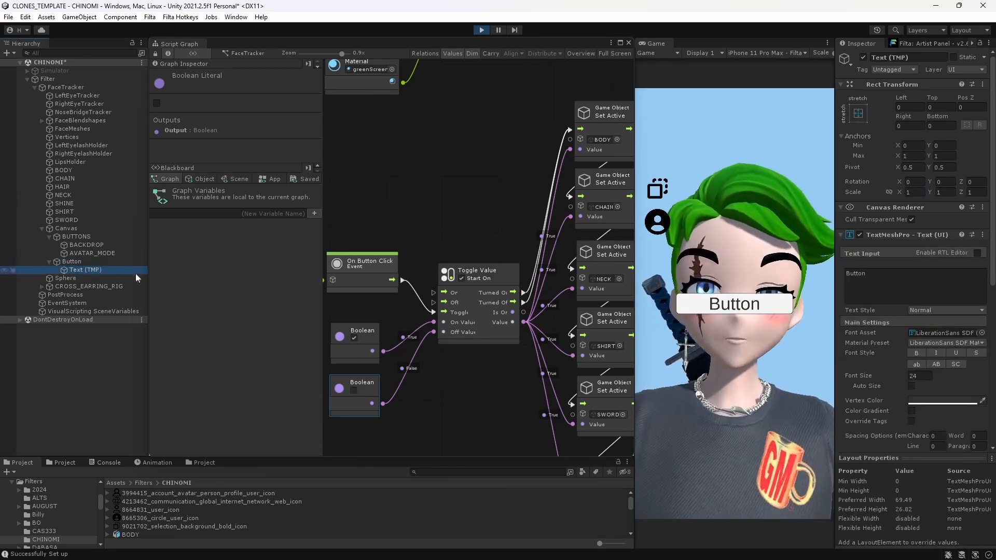
left_click(859, 273)
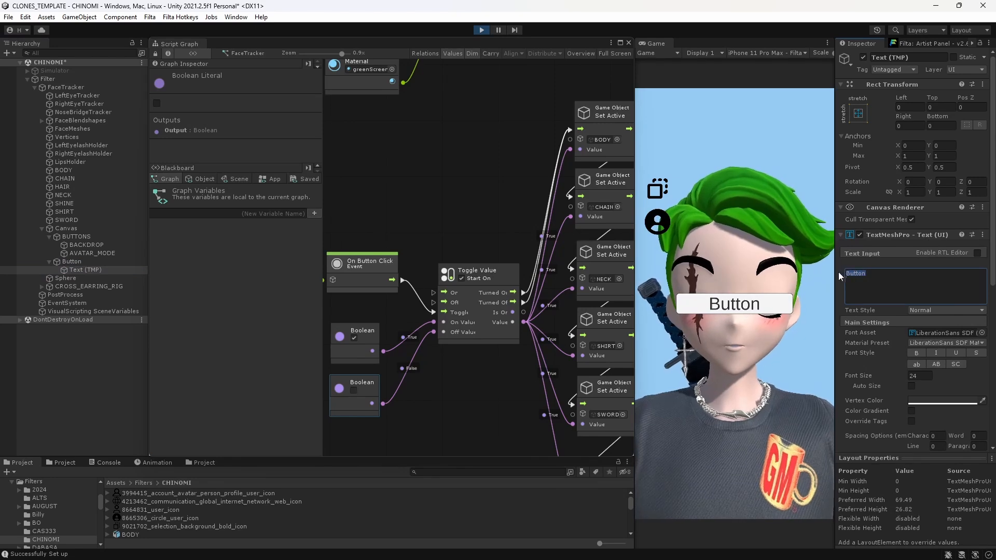
key("BackSpace")
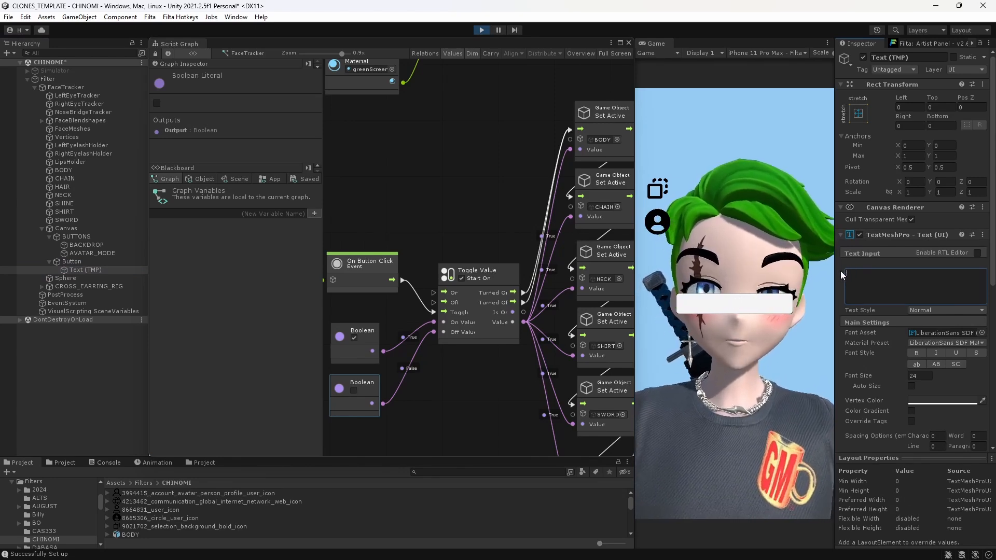
type("Toggle")
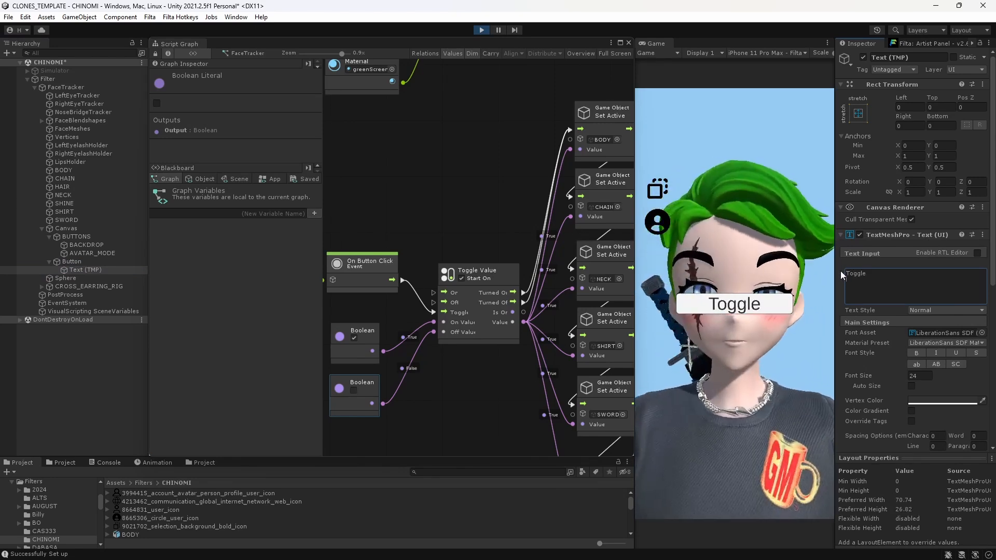
- Replace the button label with PLAY and disable the TextMeshPro - Text (UI) component
double_click(846, 273)
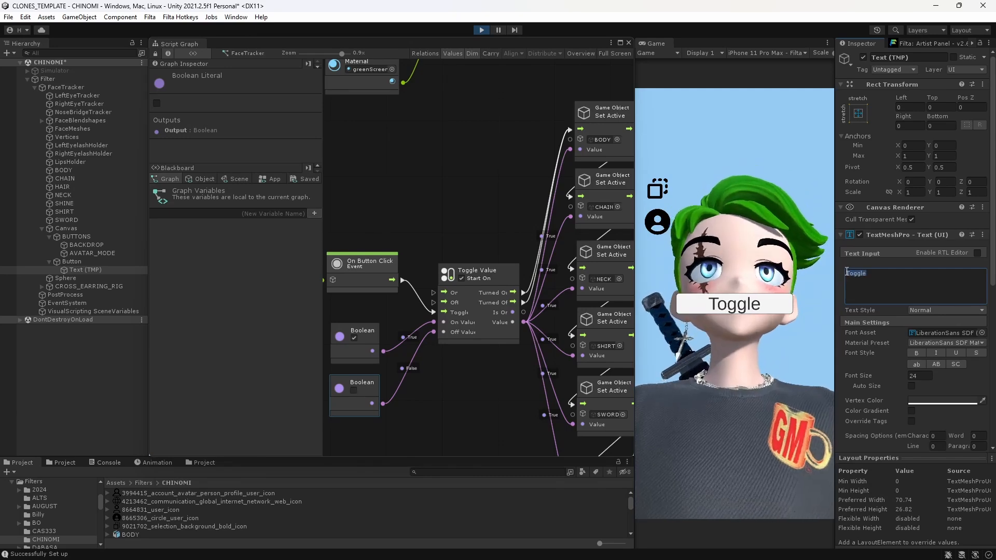
type("PLAY")
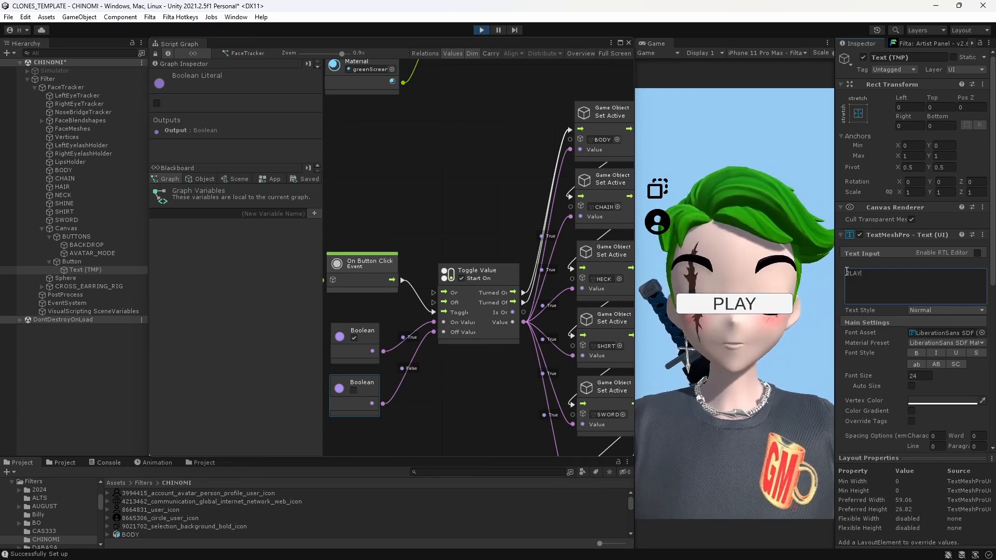
left_click(859, 235)
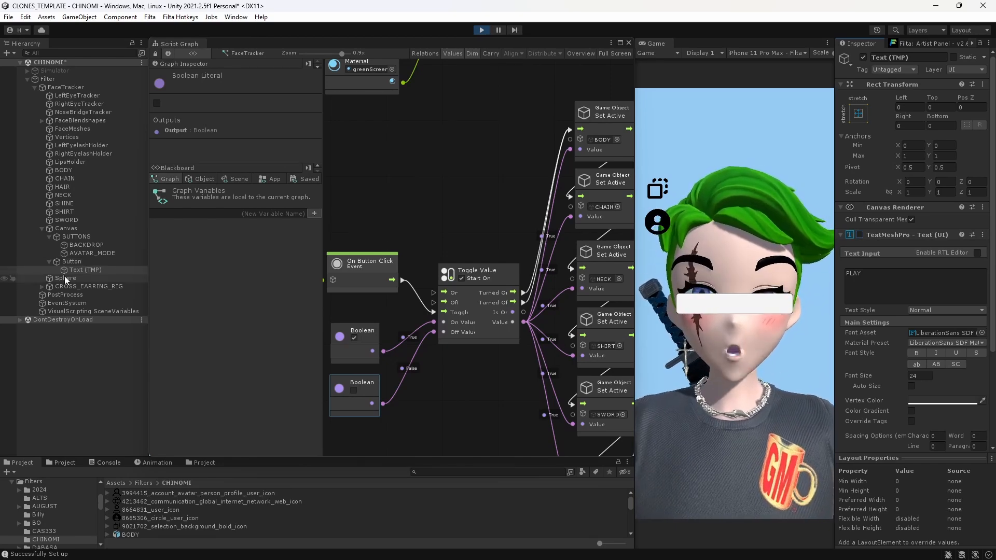
- Locate the new button's source image asset and examine the user and network icon sprites in the CHINOMI folder
left_click(73, 262)
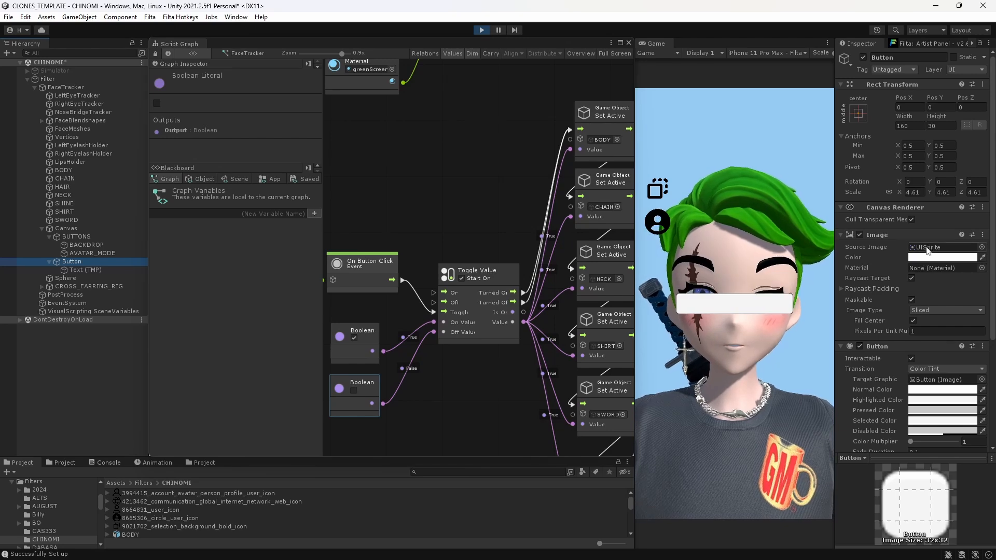
left_click(927, 248)
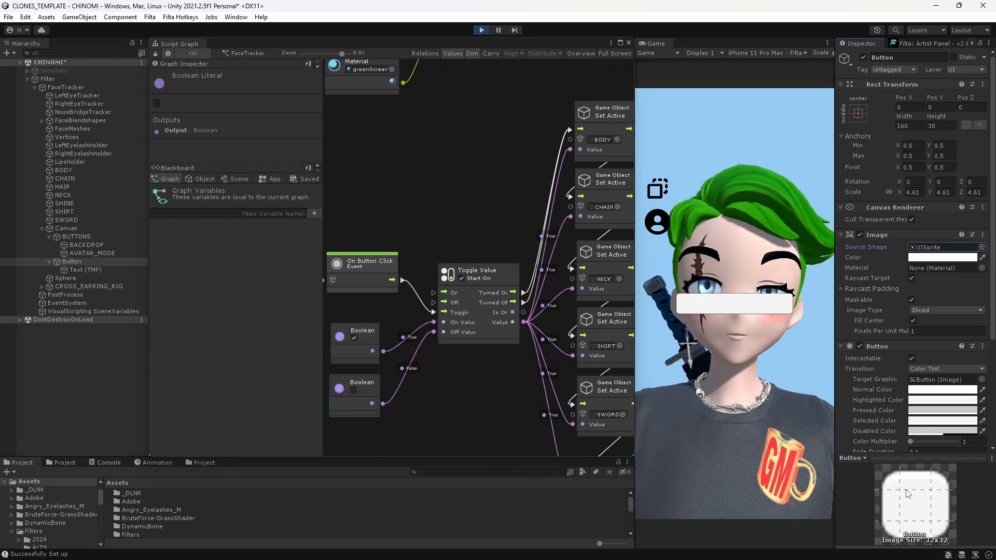
scroll(47, 525, "down", 2)
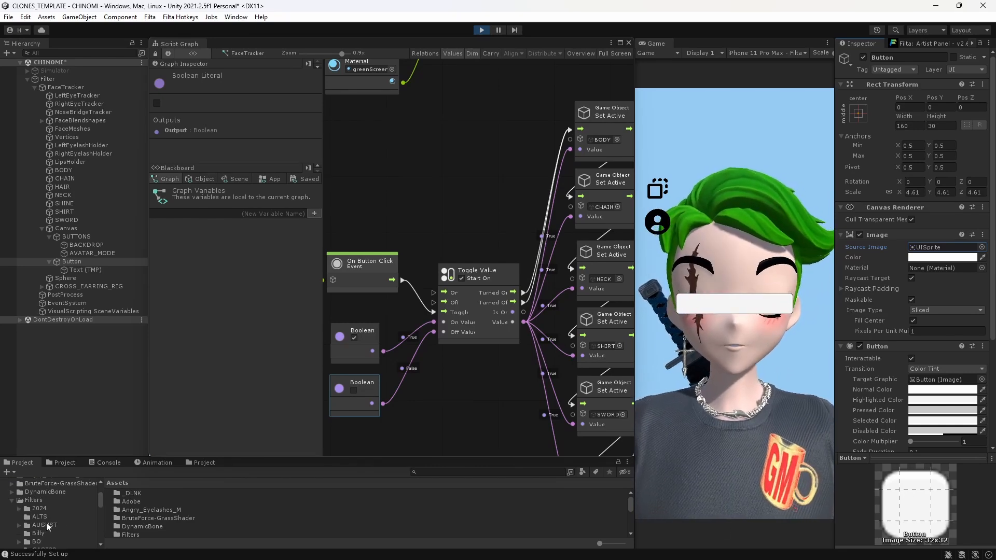
scroll(46, 523, "down", 10)
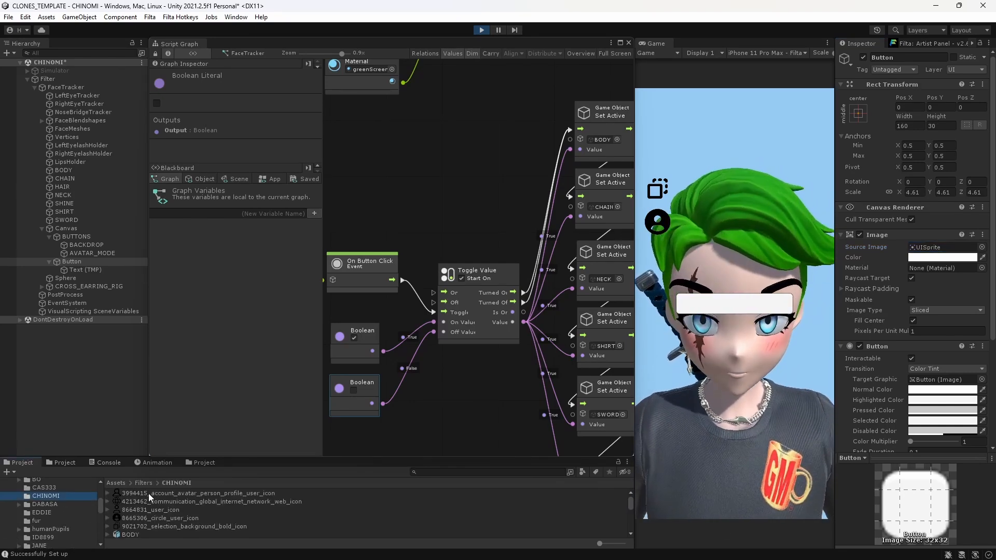
left_click(156, 493)
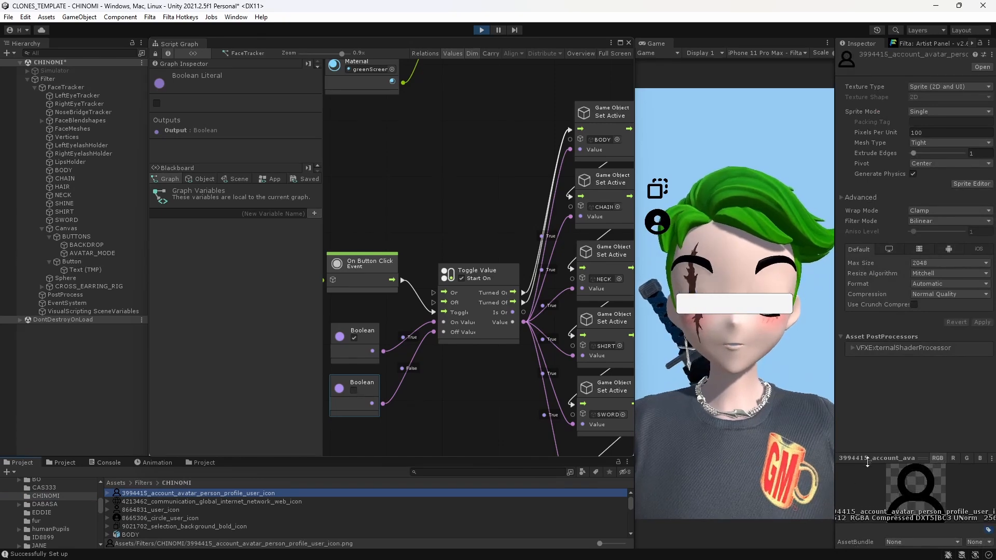
left_click_drag(867, 458, 919, 382)
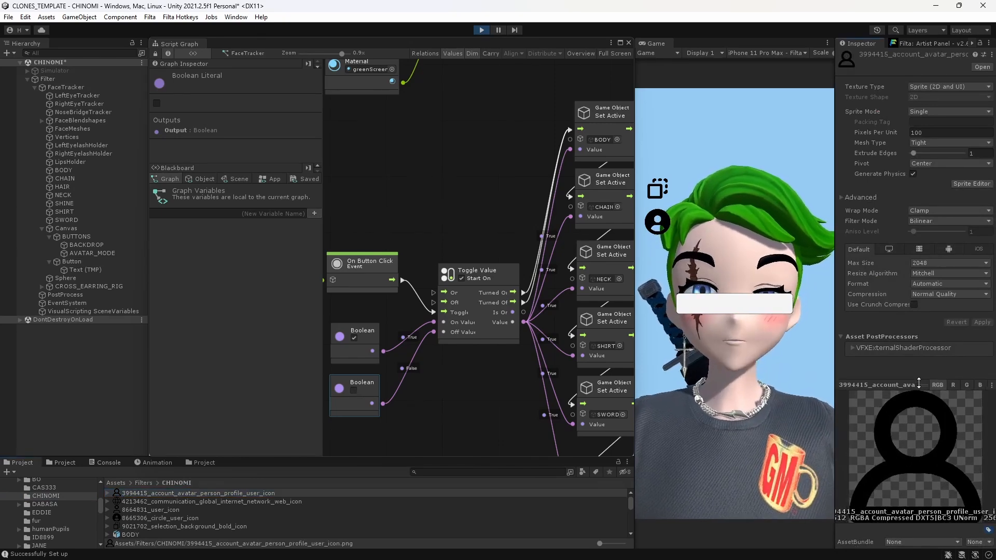
left_click(163, 501)
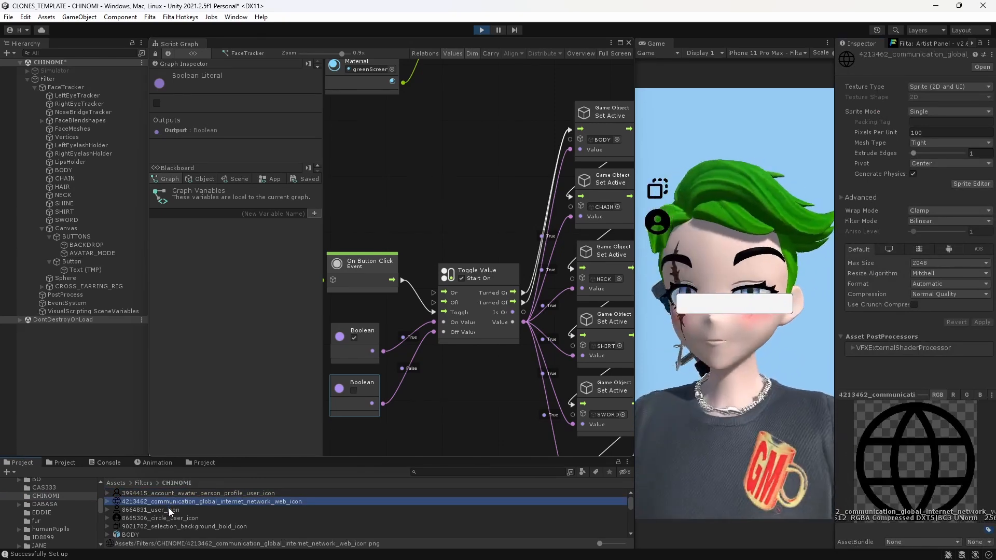
left_click(169, 509)
left_click(176, 518)
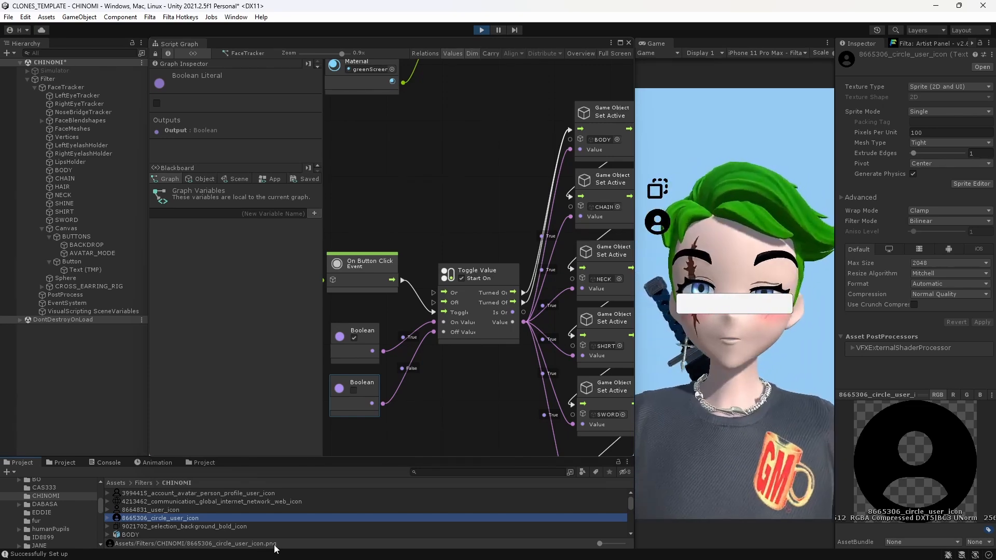
- Apply the Default texture type to 8665306_circle_user_icon and enable its Alpha Is Transparency option
left_click(830, 143)
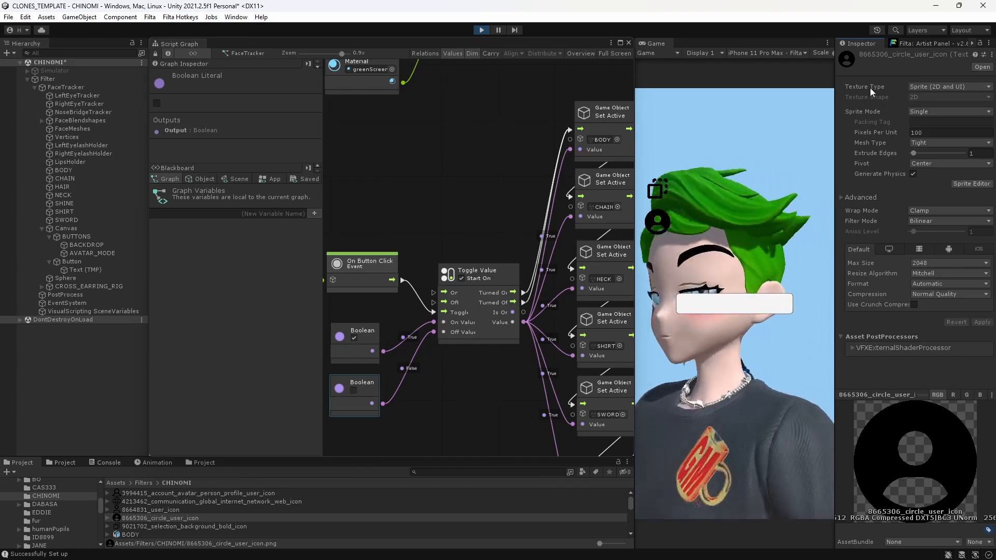
left_click(930, 85)
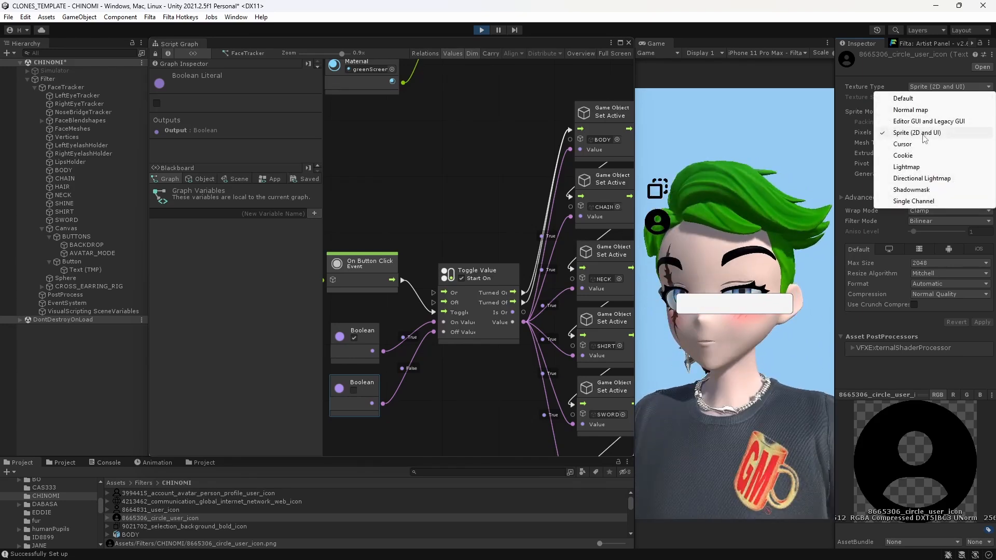
left_click(916, 99)
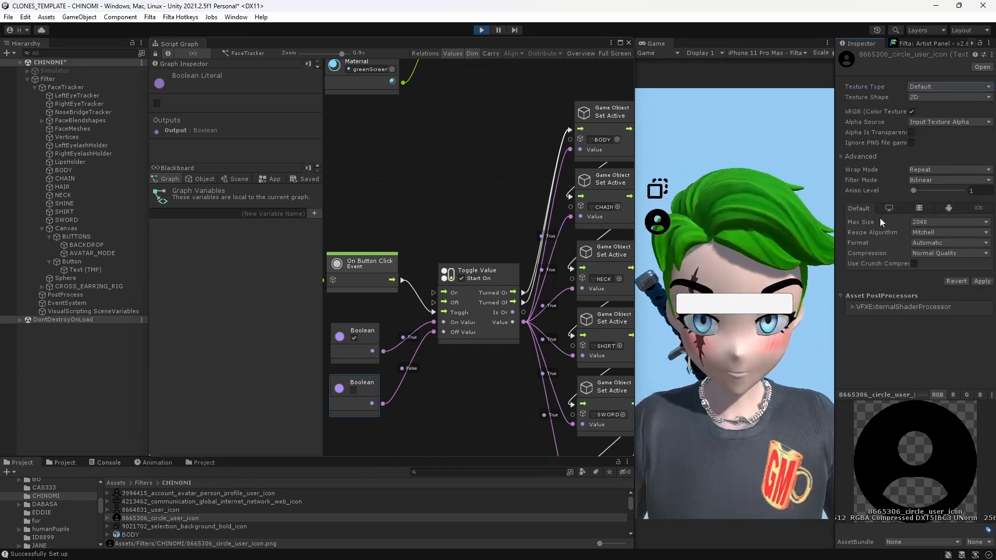
left_click(982, 281)
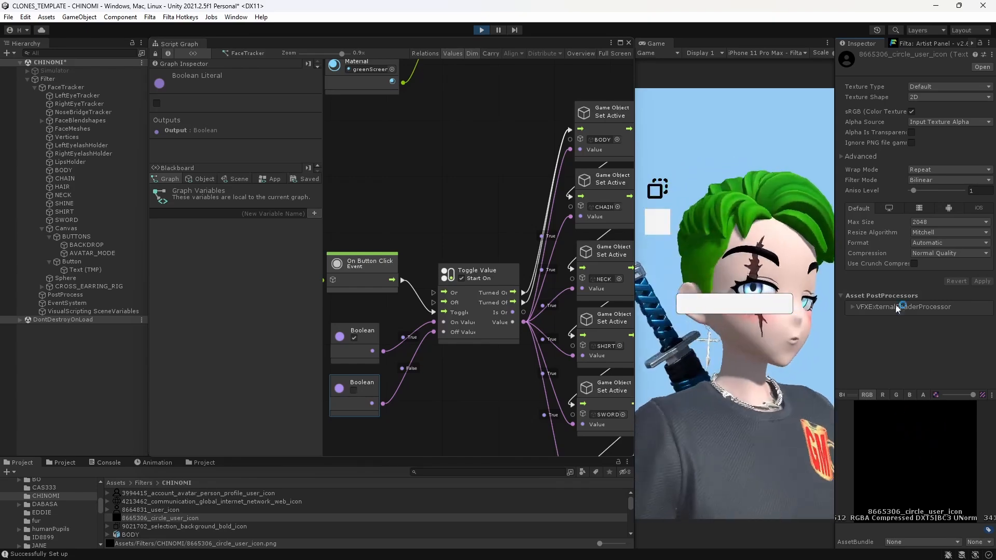
left_click(911, 133)
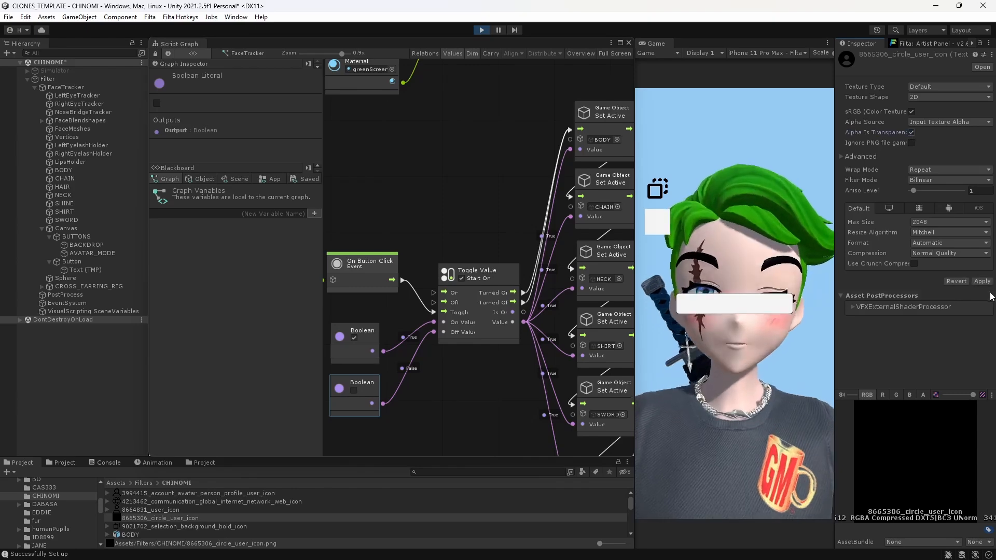
left_click(982, 281)
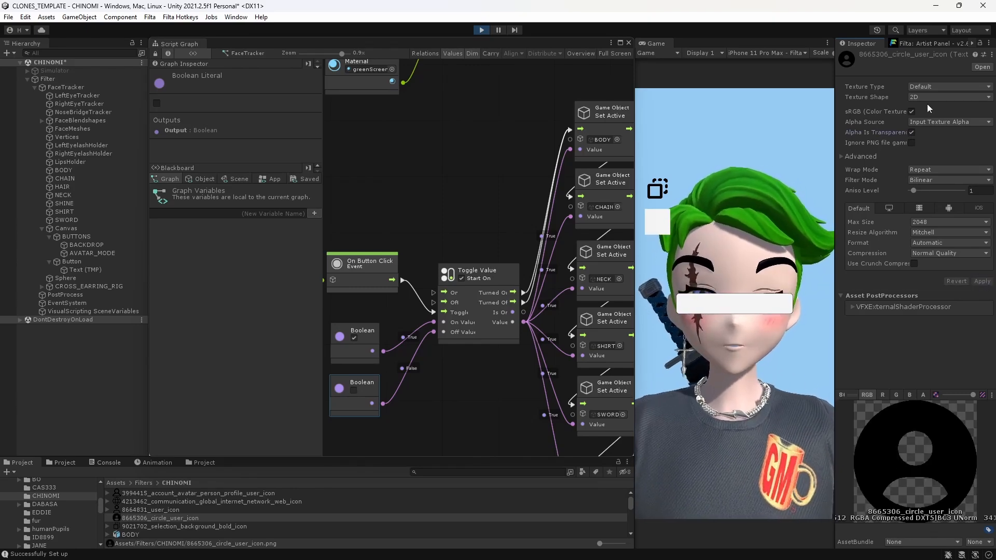
- Set the texture type of 8665306_circle_user_icon to Sprite (2D and UI) and apply the import settings
left_click(921, 87)
left_click(926, 133)
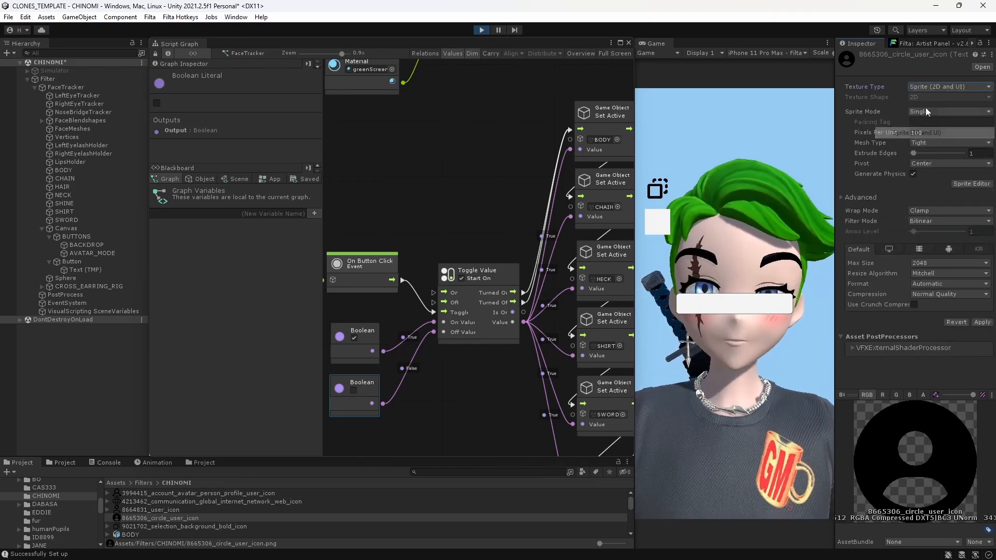
left_click(981, 322)
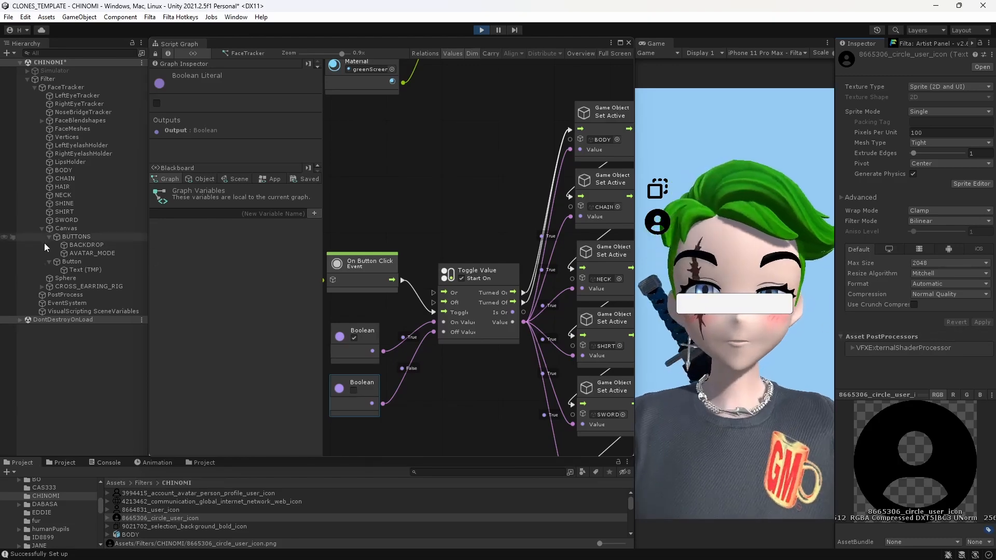
- Assign 8665306_circle_user_icon as the source image of the new button
left_click(92, 268)
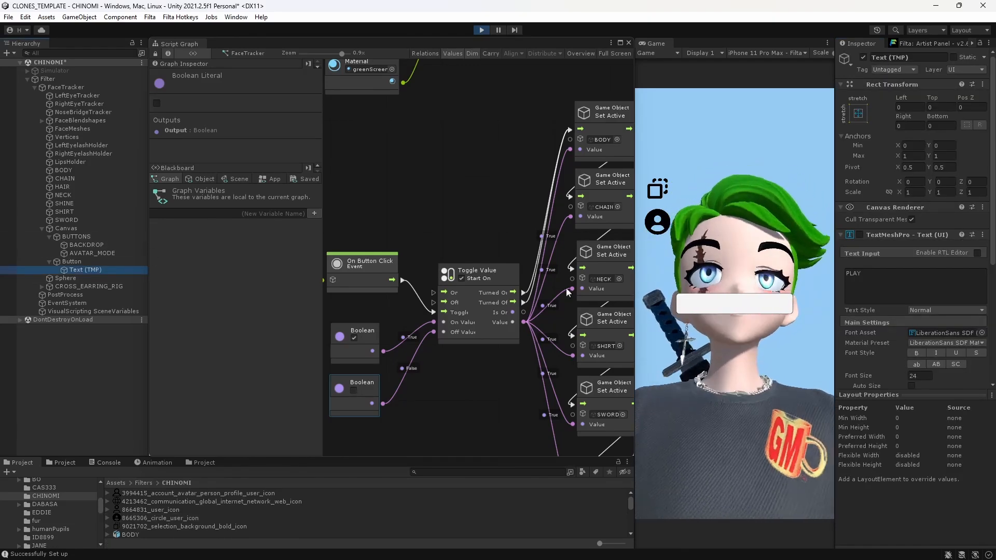
left_click(86, 262)
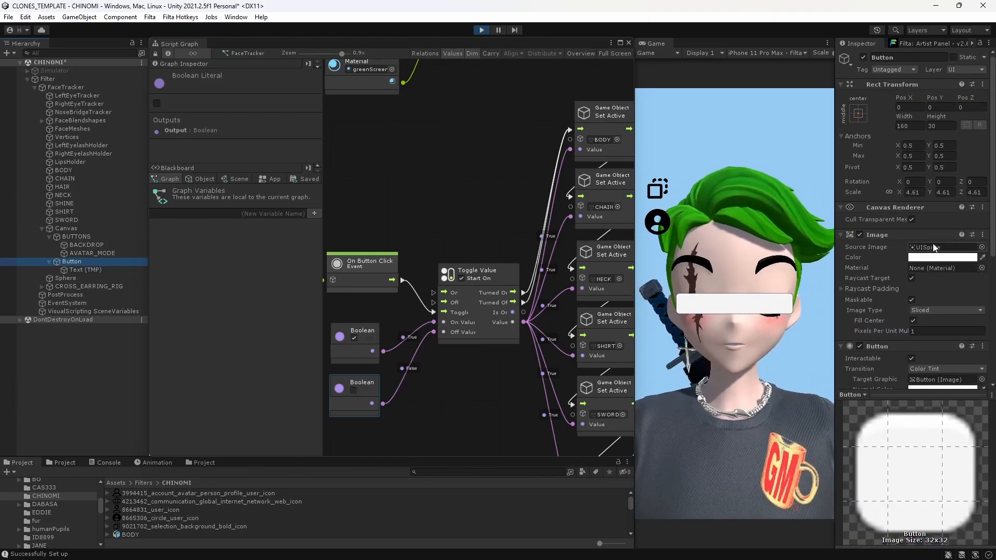
left_click_drag(170, 518, 947, 253)
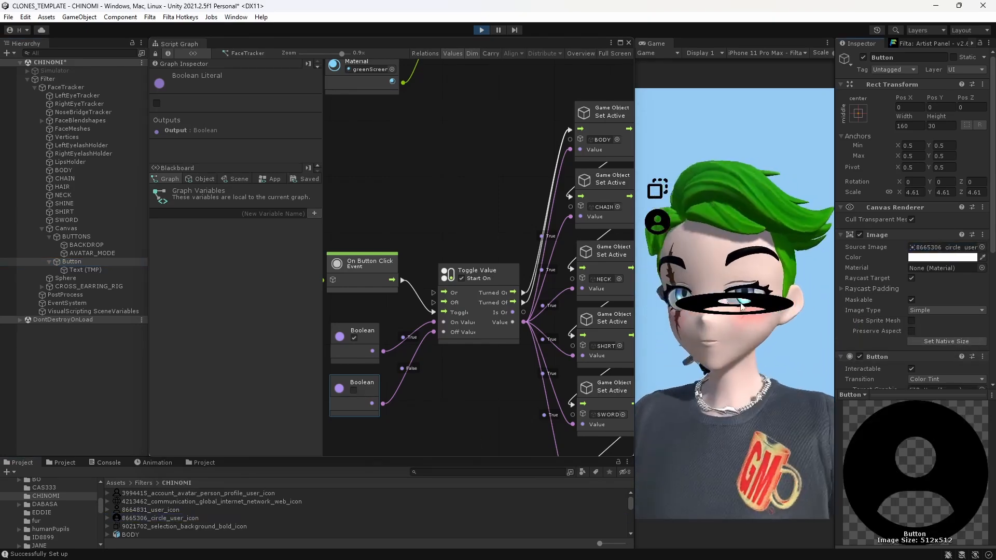
- Set the button's scale to about X 1.69, Y 8.545 and Z 1.69, and collapse its Canvas Renderer, Image and Button components
left_click(889, 194)
left_click_drag(927, 190, 199, 194)
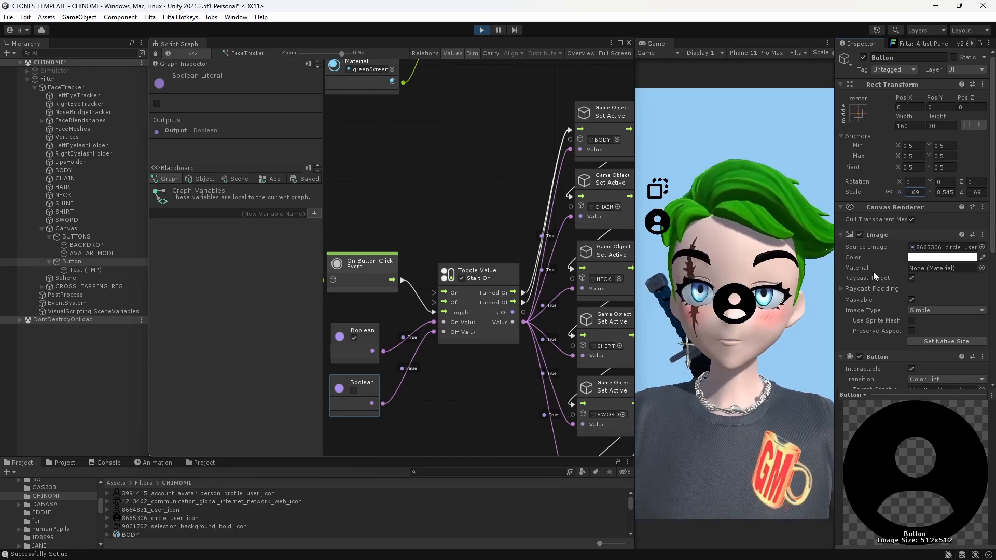
left_click(841, 234)
left_click(841, 207)
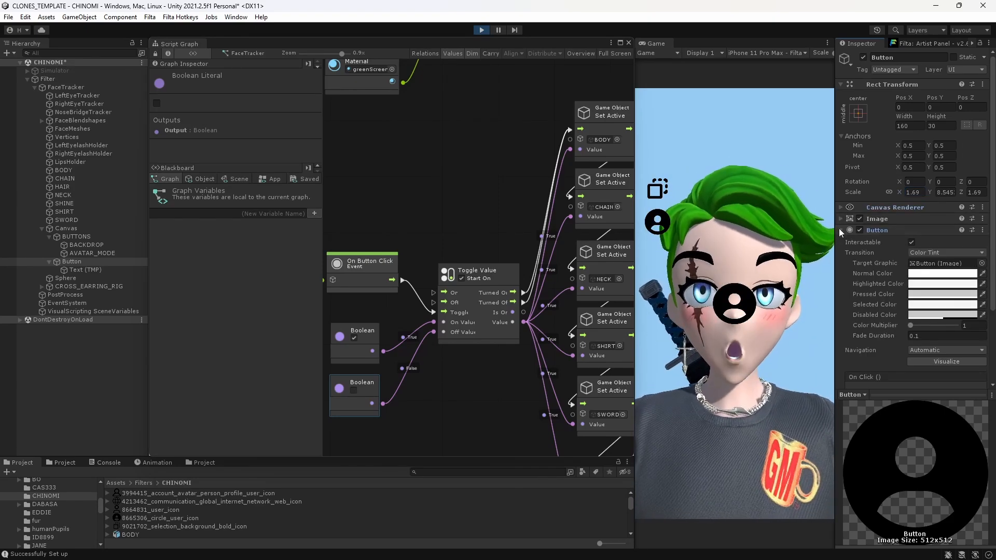
left_click(840, 230)
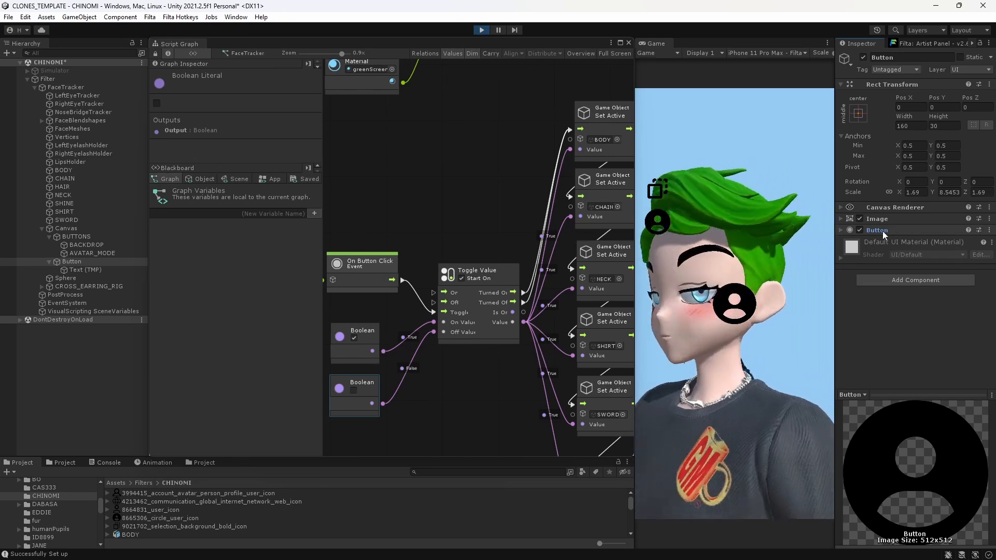
- Add the new Button object to the script graph as a Game Object node above the BACKDROP node
middle_click_drag(398, 256, 474, 241)
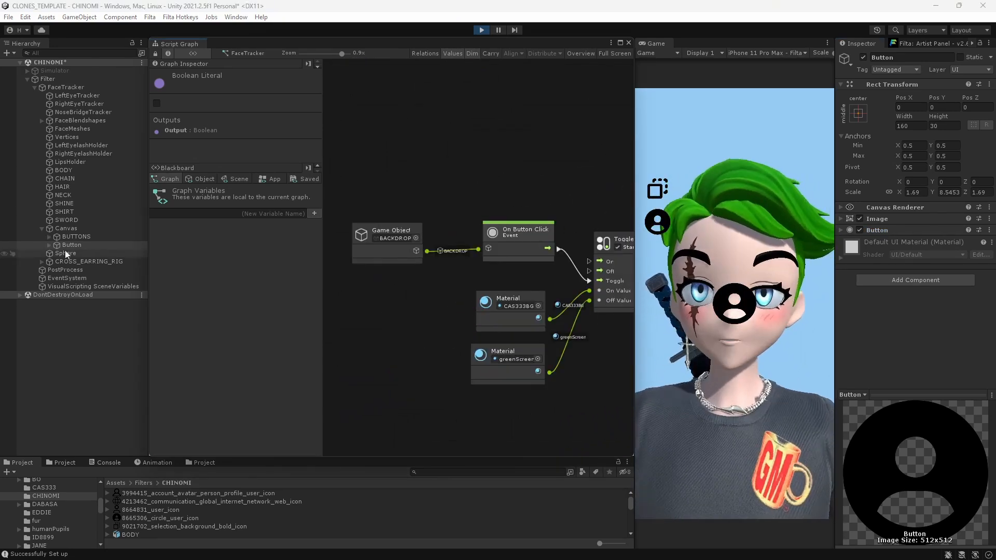
left_click_drag(71, 244, 368, 168)
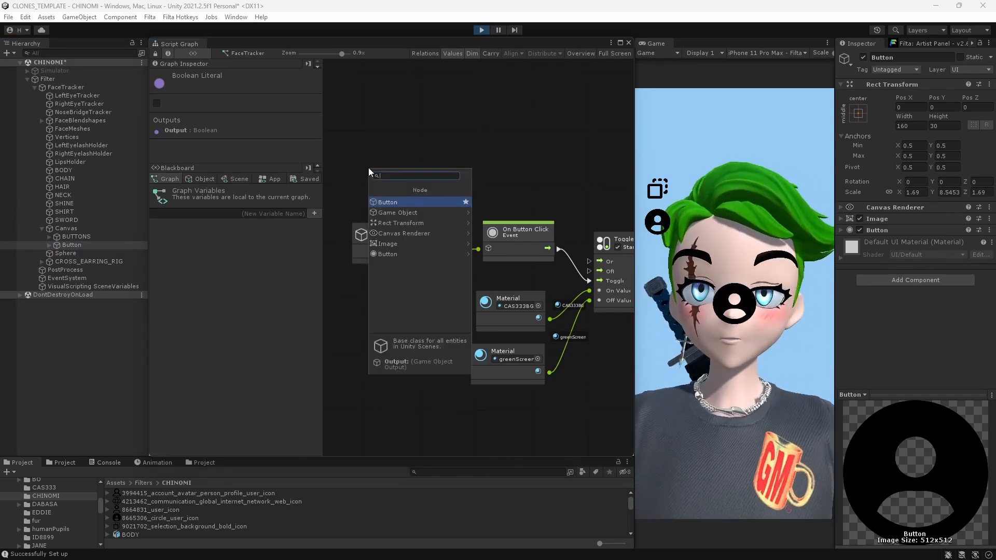
left_click(386, 201)
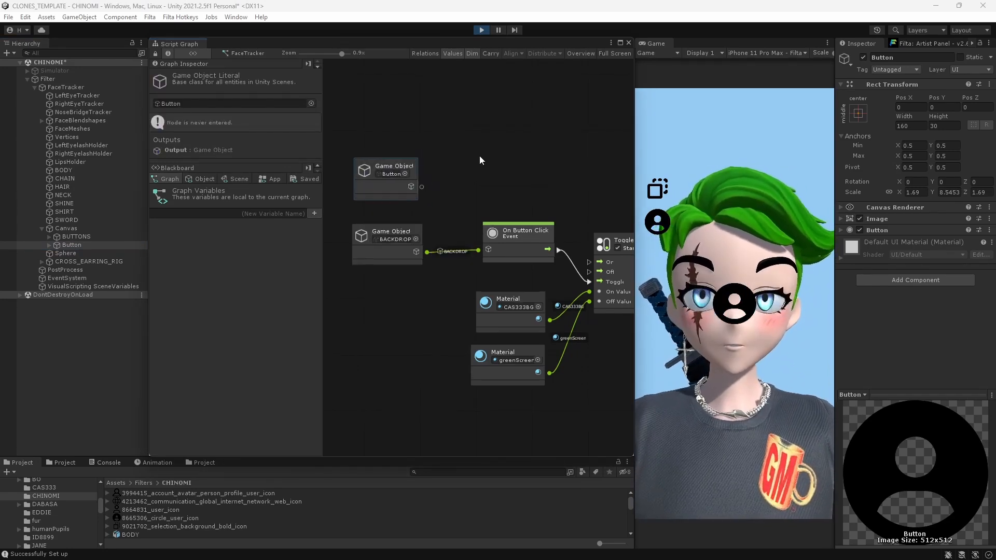
- Add an On Button Click event node to the graph beside the Button object node
middle_click_drag(483, 160, 473, 225)
right_click(465, 208)
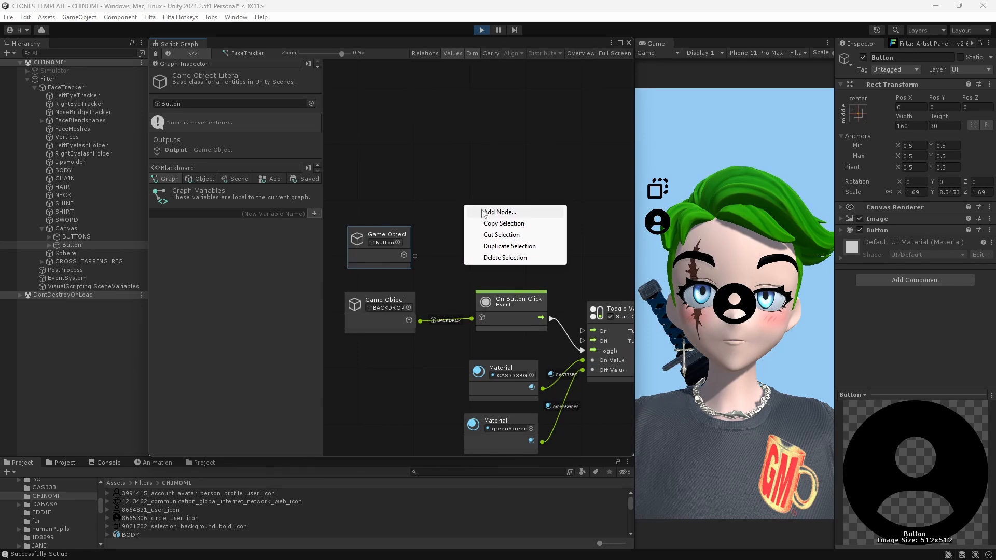
left_click(483, 212)
type("on button")
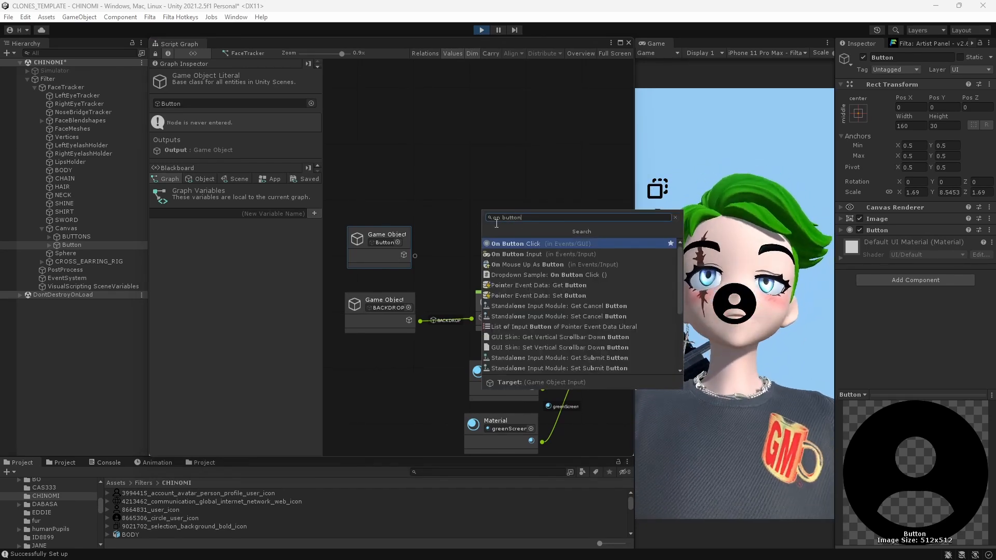
left_click(527, 241)
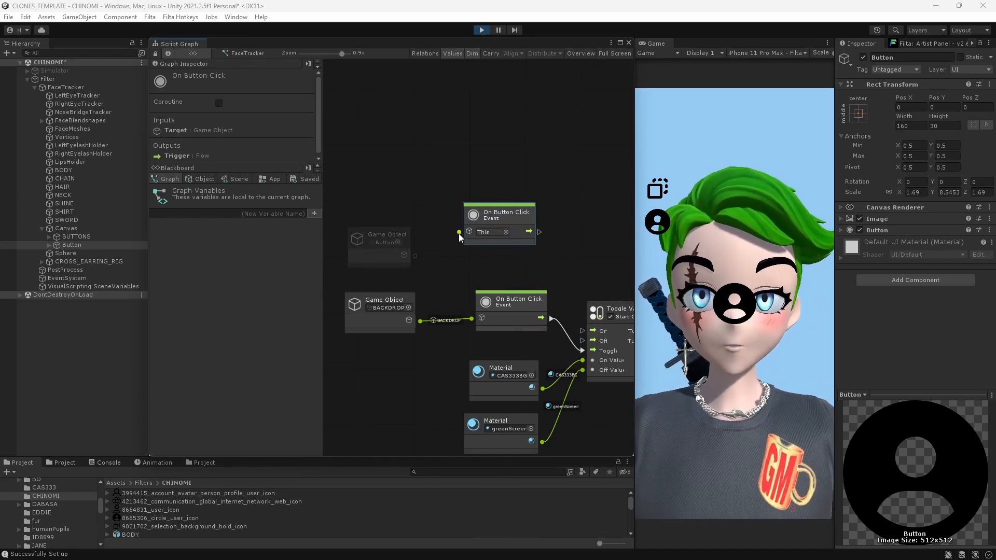
- Connect the Button object node to the new On Button Click event's target and place the node beside the event
left_click_drag(415, 256, 459, 232)
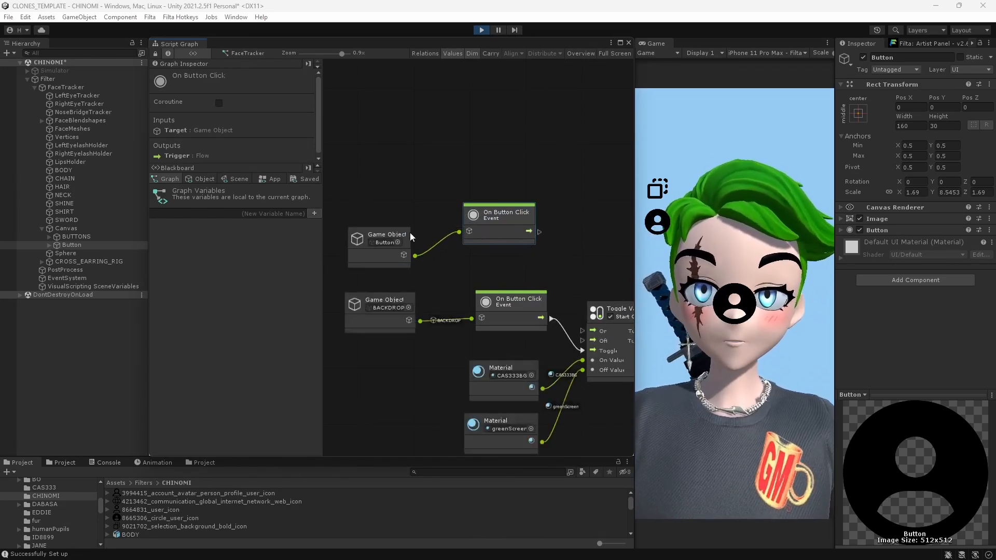
left_click_drag(394, 232, 422, 211)
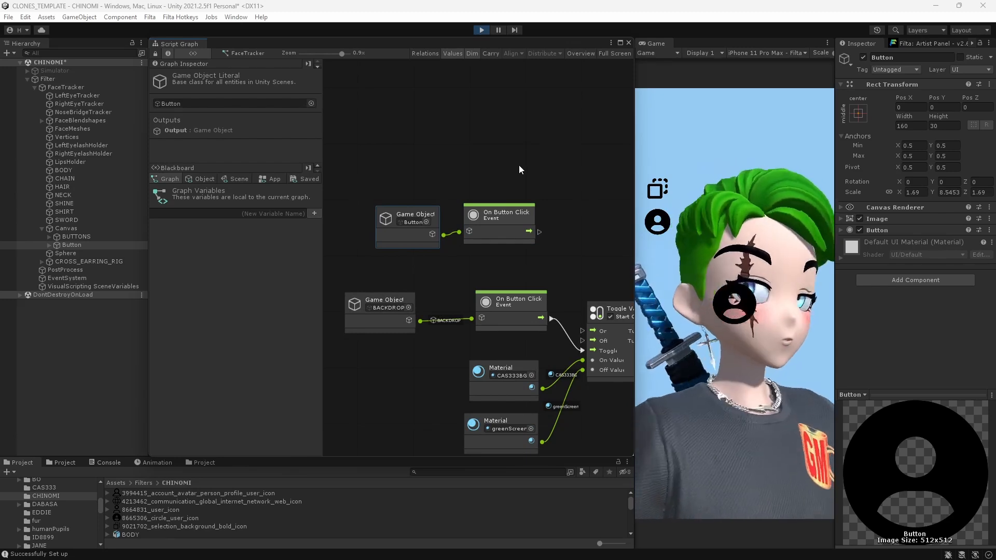
- Add a Set Active (Value) node for the HAIR object to the graph, to the right of the new On Button Click event
middle_click_drag(517, 166, 460, 164)
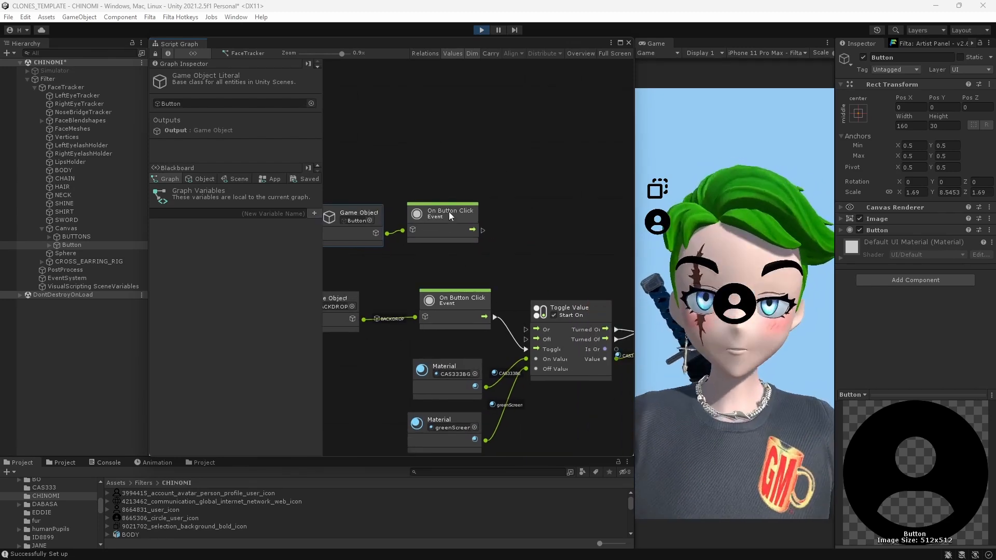
middle_click_drag(510, 265, 442, 227)
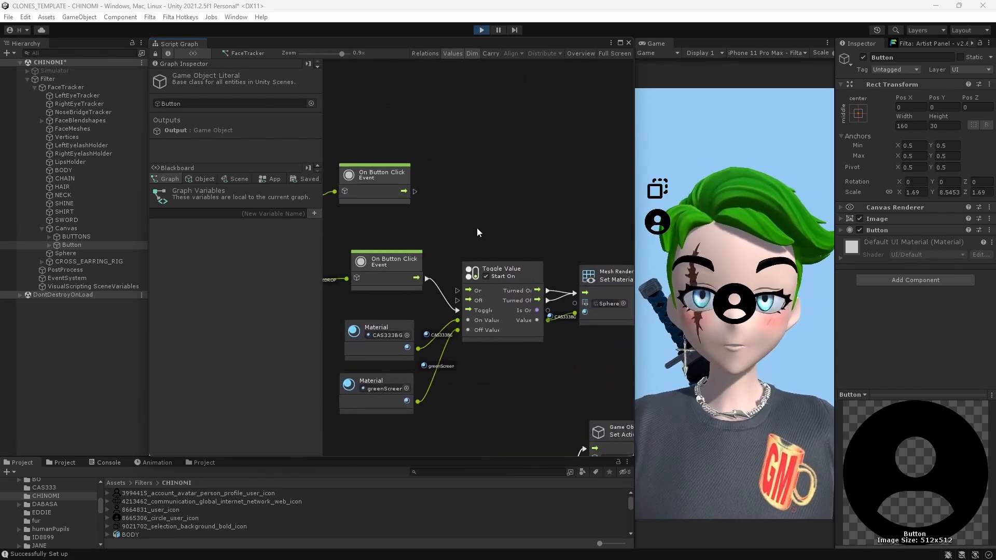
left_click(41, 228)
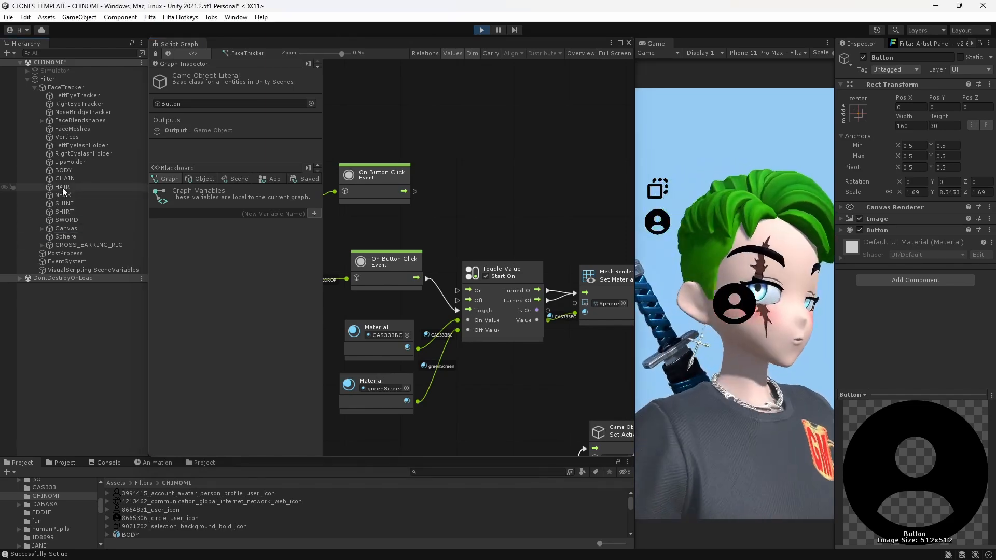
left_click_drag(63, 188, 584, 177)
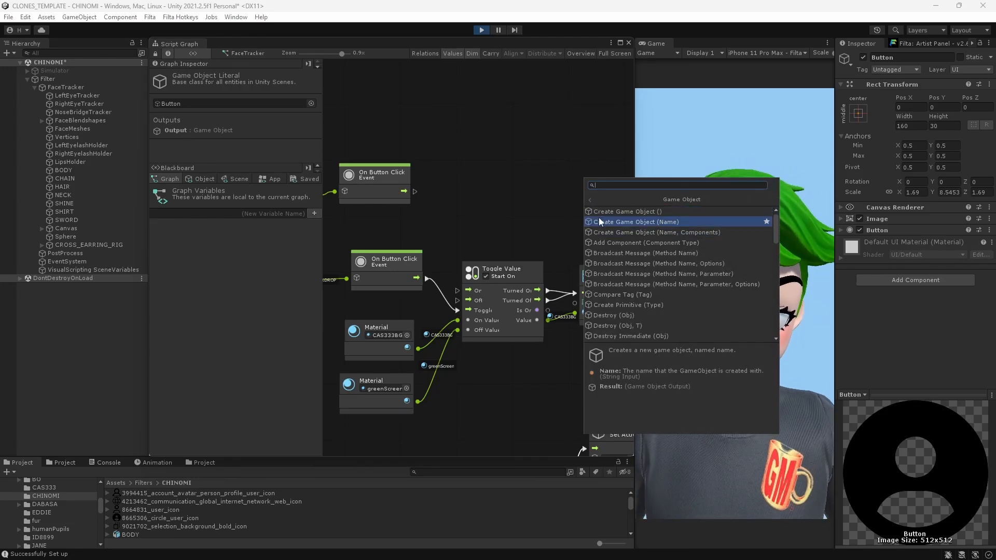
left_click(534, 202)
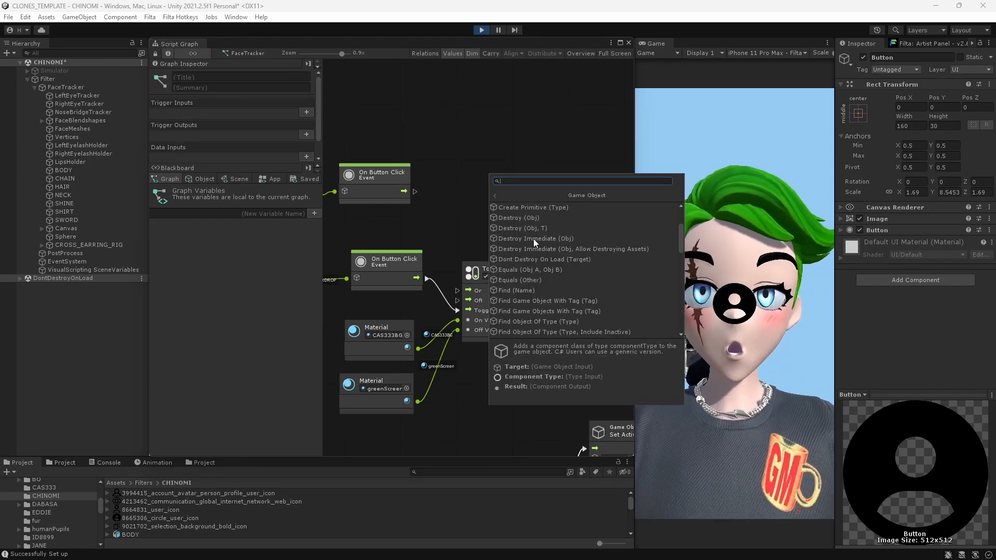
scroll(533, 239, "down", 6)
scroll(534, 240, "down", 10)
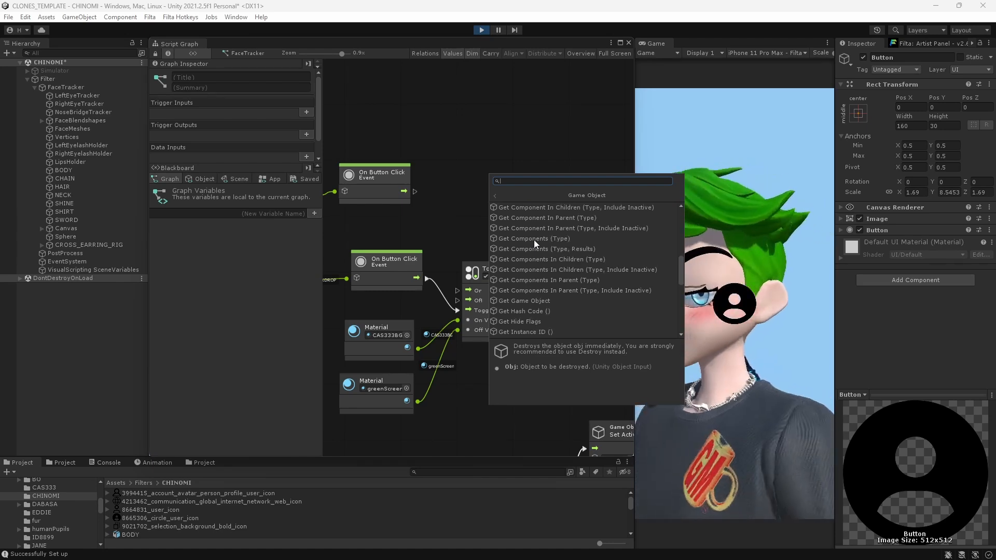
scroll(533, 239, "down", 2)
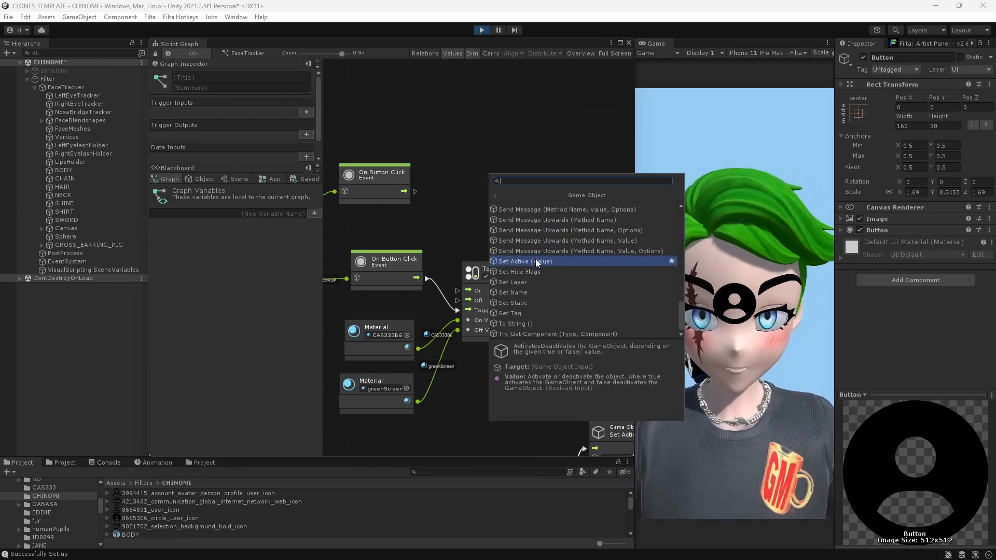
type("set active")
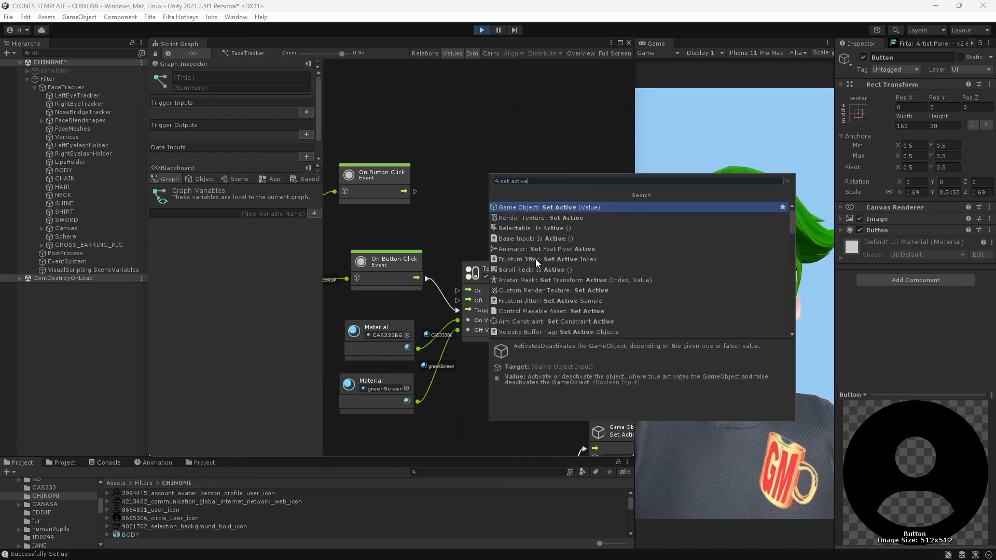
left_click(521, 208)
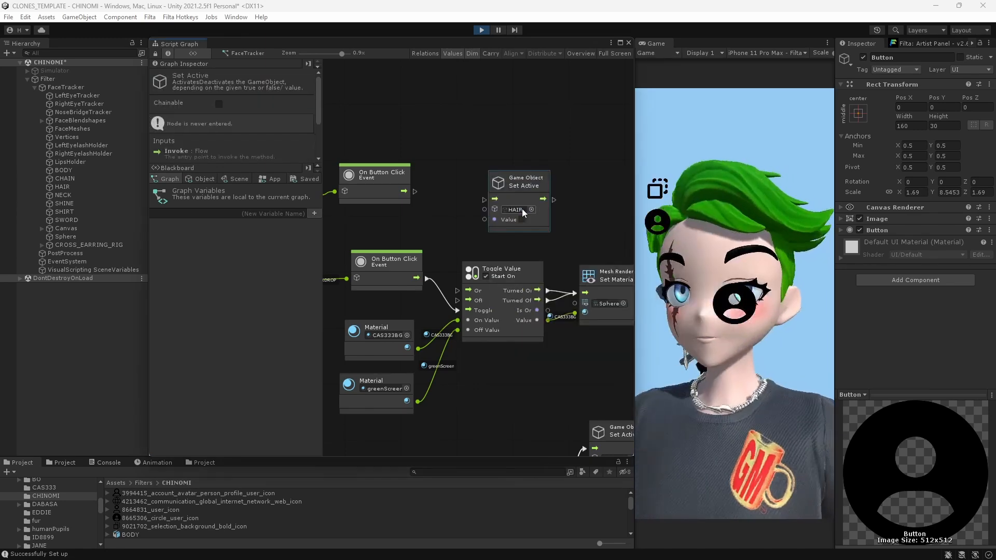
- Move the HAIR Set Active node farther right, above the Mesh Renderer Set Material node
middle_click_drag(581, 229, 543, 236)
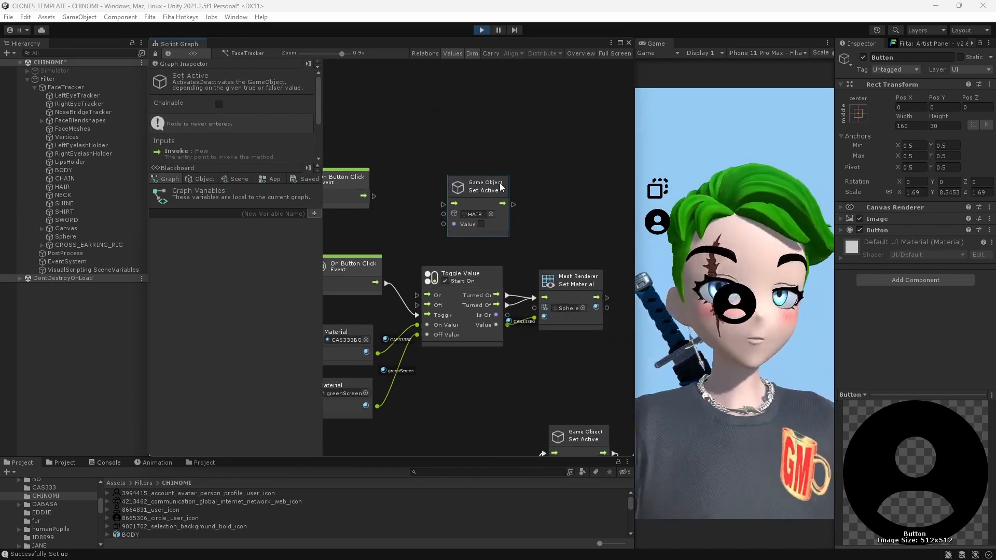
left_click_drag(507, 183, 599, 173)
scroll(512, 234, "down", 3)
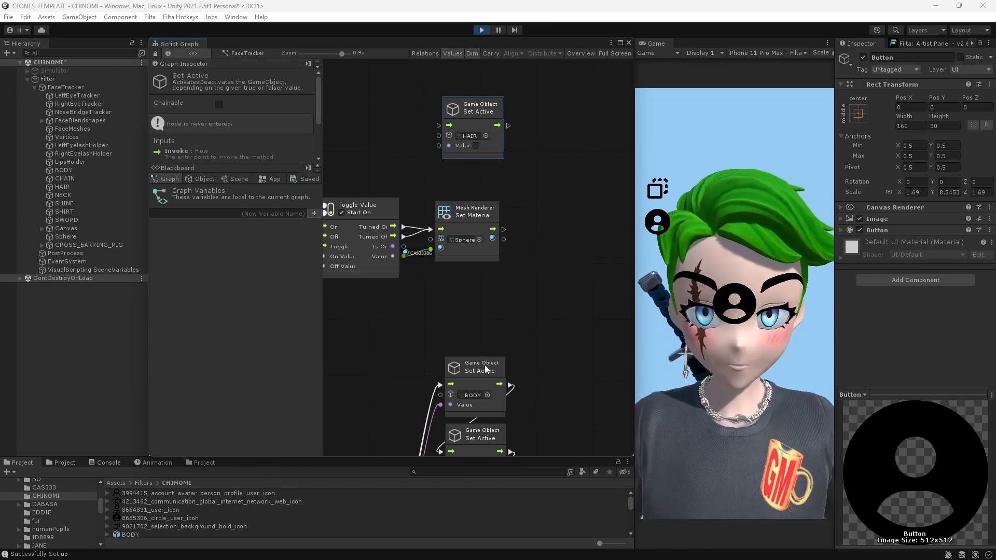
left_click(482, 366)
left_click(489, 107)
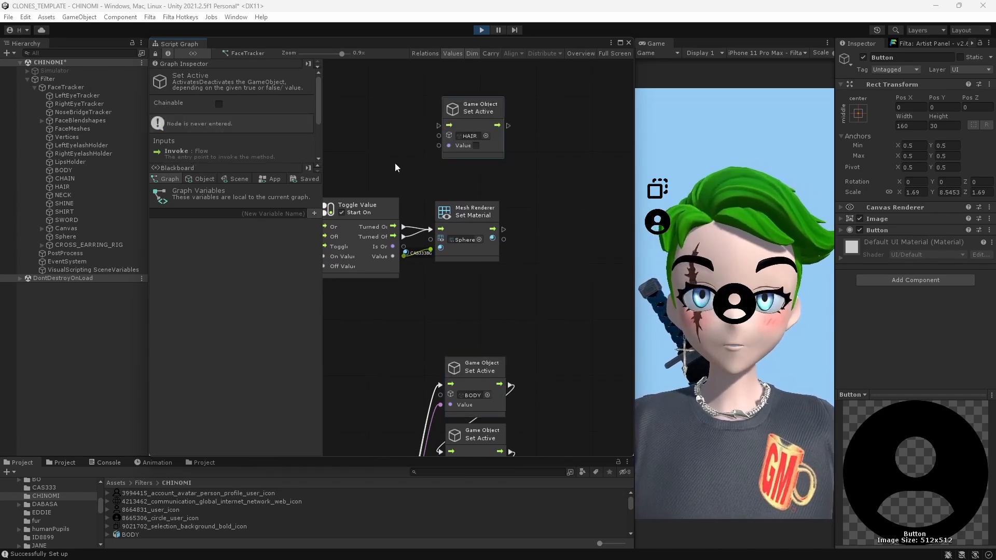
- Add a Boolean node feeding the Value input of the HAIR Set Active node and set it to true
middle_click_drag(394, 163, 526, 295)
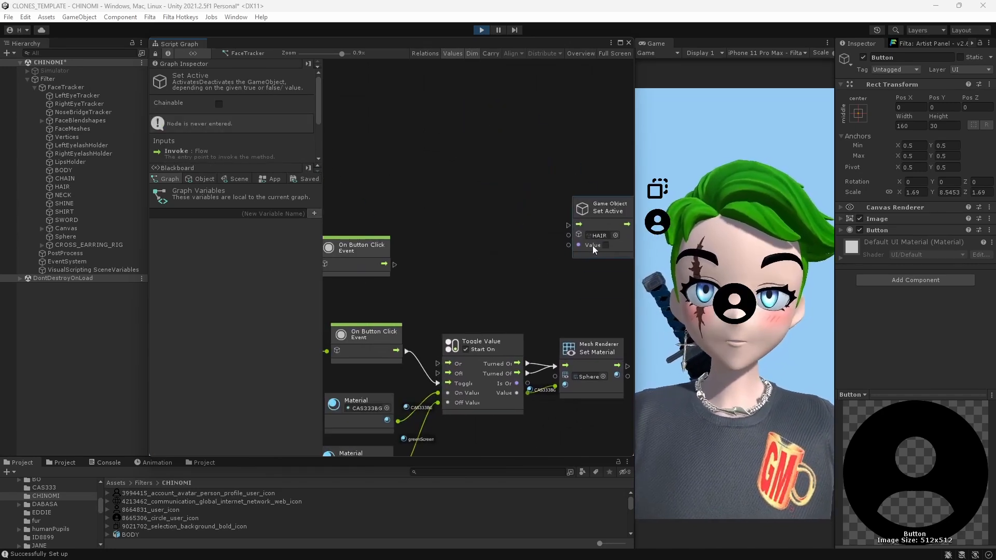
left_click_drag(568, 245, 522, 277)
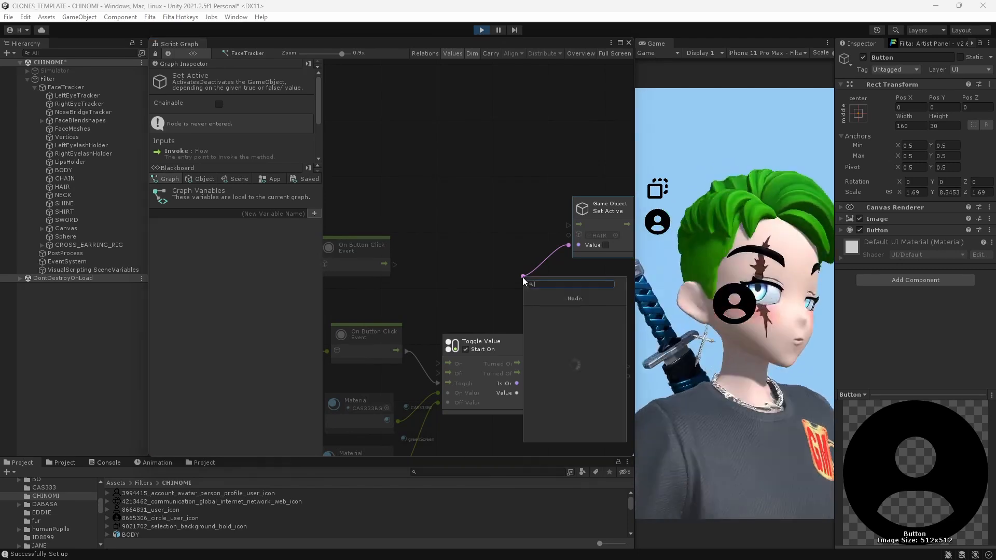
left_click(549, 309)
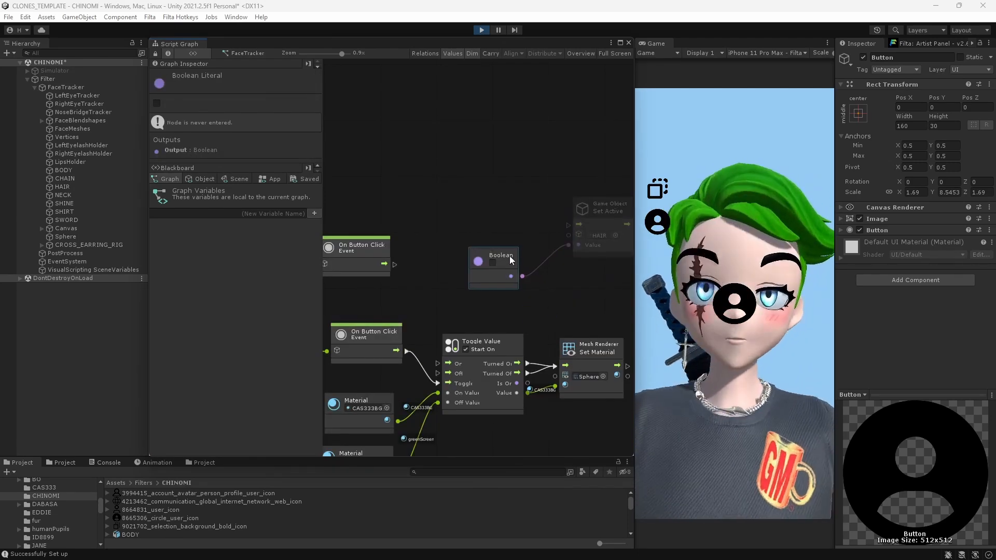
left_click(494, 262)
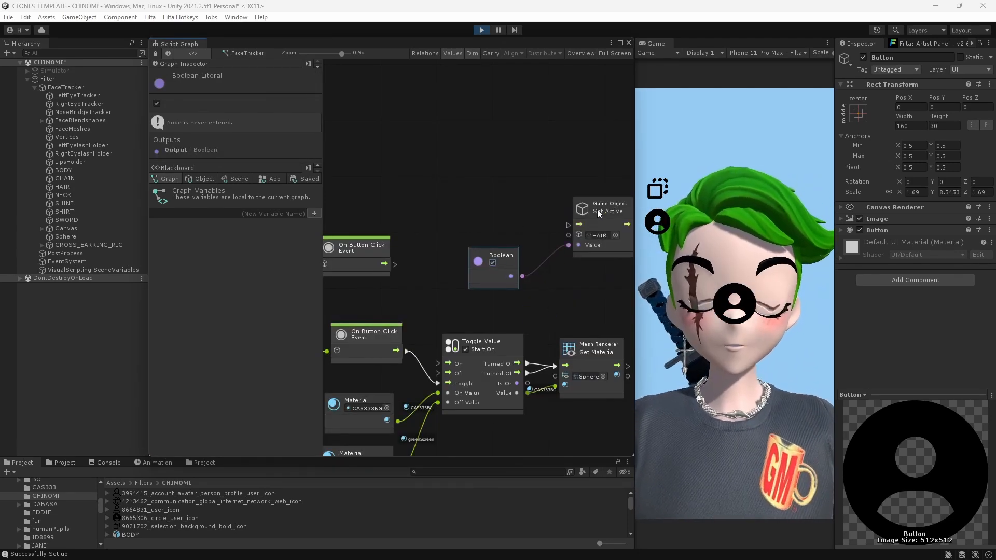
left_click(494, 263)
left_click(495, 263)
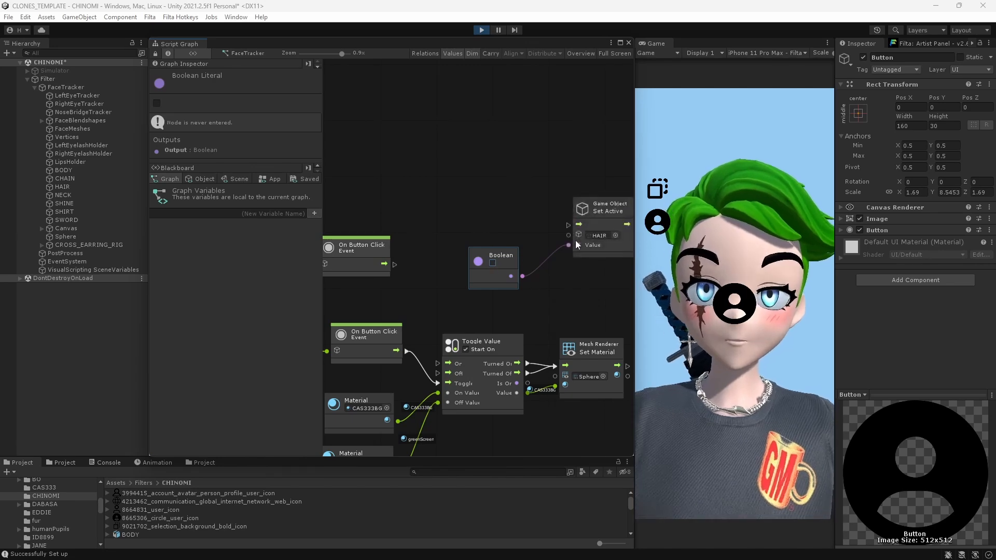
- Duplicate the Boolean node, set the copy to false, and stack both nodes to the left of the HAIR Set Active node
middle_click_drag(500, 247, 481, 224)
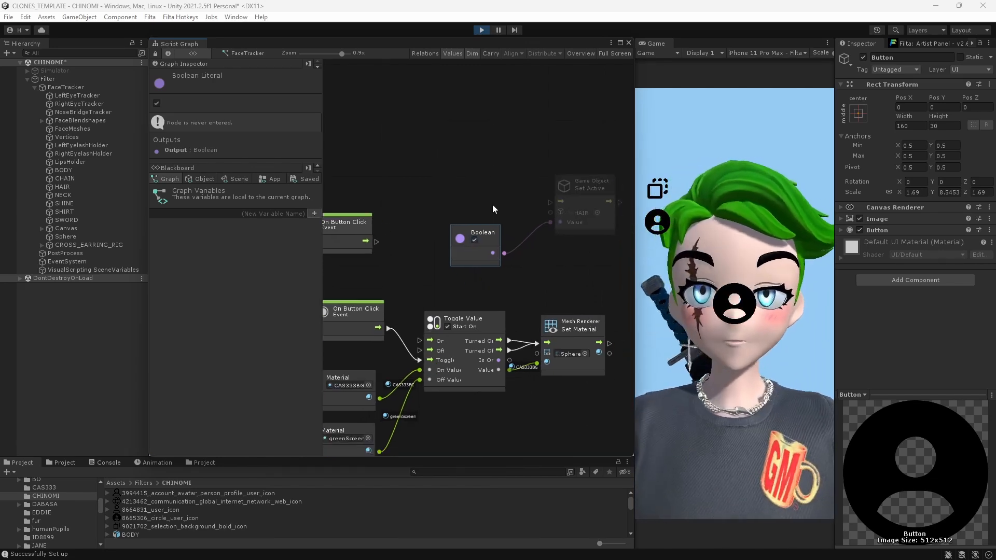
left_click_drag(495, 240, 479, 282)
key("ctrl+d")
left_click(463, 283)
left_click_drag(459, 187, 490, 276)
left_click_drag(478, 275, 439, 260)
- Move the new On Button Click event higher in the graph and add a Toggle Value node to its right
left_click_drag(358, 225, 374, 143)
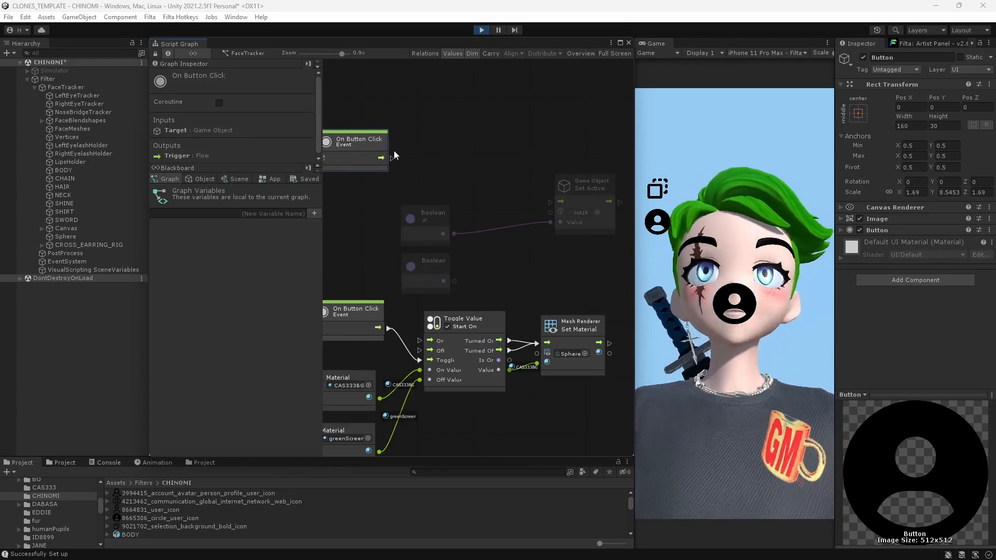
left_click(398, 154)
right_click(435, 149)
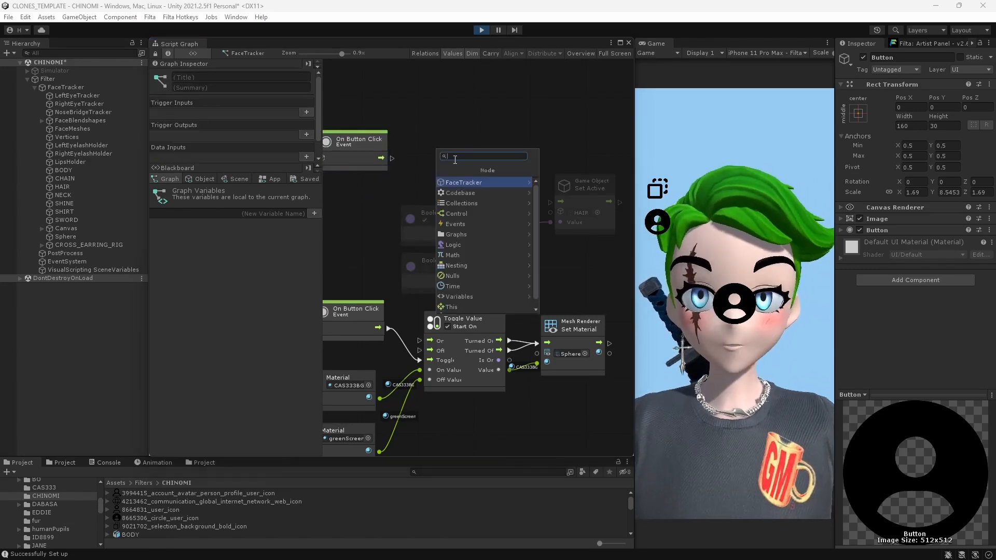
type("toggle value")
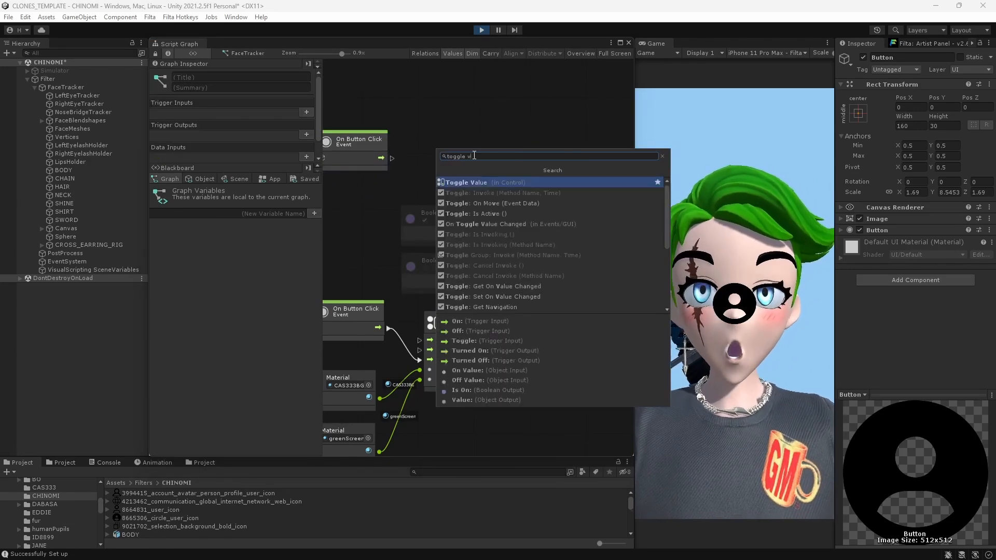
left_click(515, 182)
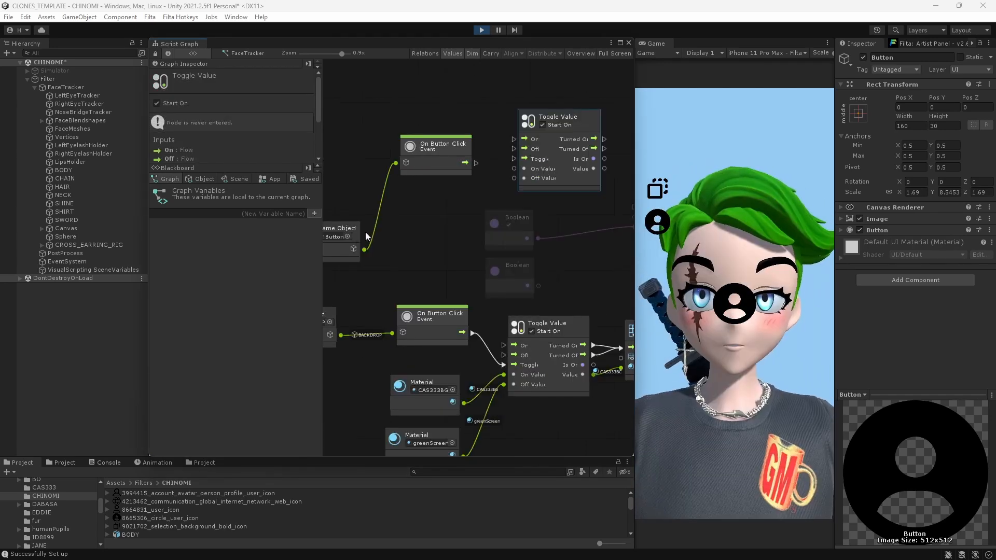
- Place the Button object node beside its On Button Click event and connect the event's trigger to the new node's Toggle input
left_click_drag(359, 231, 449, 128)
middle_click_drag(465, 125, 462, 124)
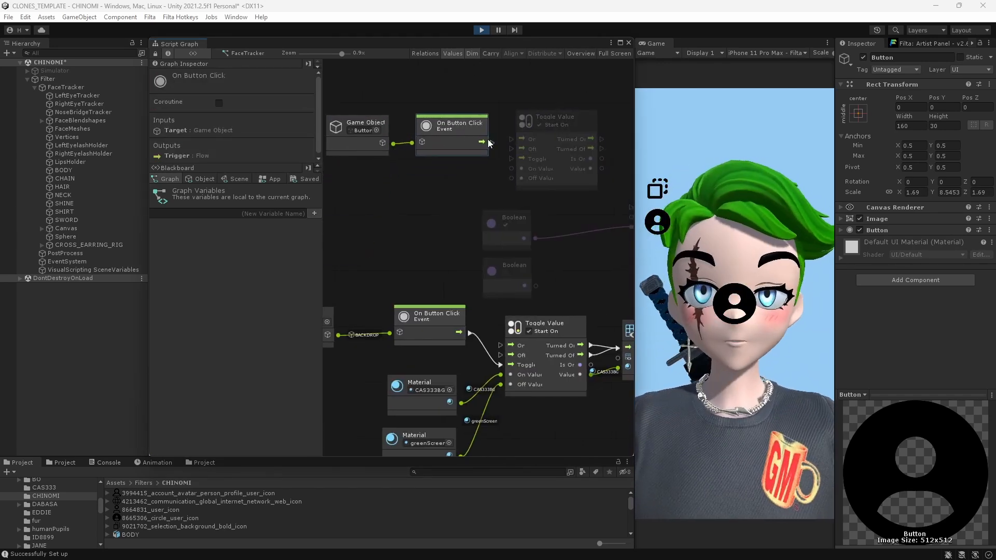
left_click_drag(488, 140, 515, 161)
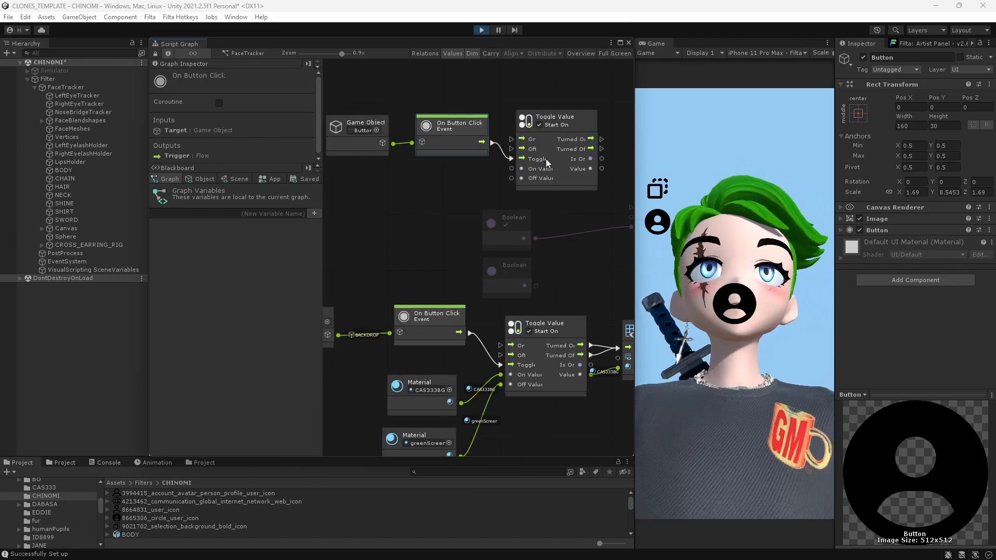
- Move both Booleans below the On Button Click event, then connect the true one to On Value and the false one to Off Value
scroll(546, 159, "up", 1)
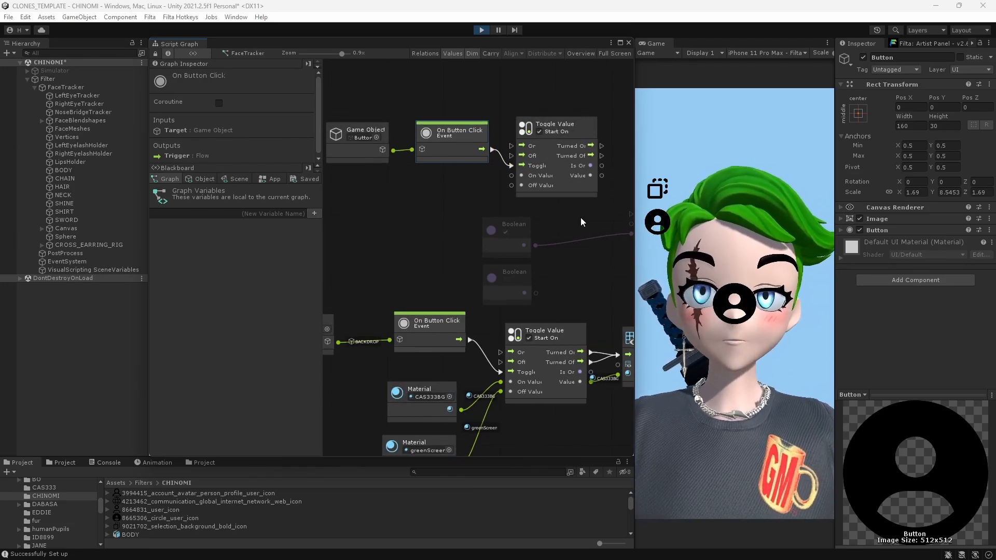
middle_click_drag(580, 217, 523, 215)
left_click_drag(414, 206, 431, 278)
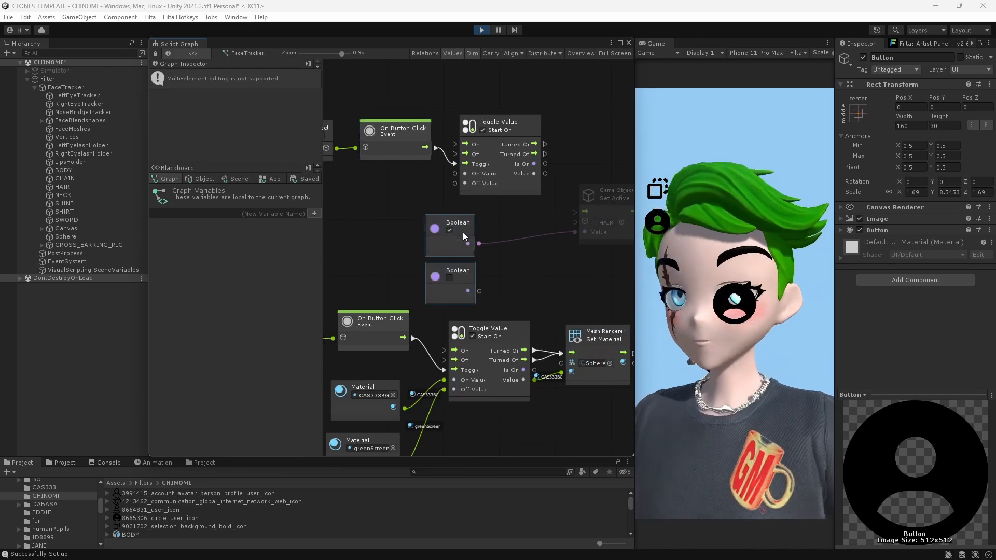
left_click_drag(463, 232, 409, 197)
left_click(457, 185)
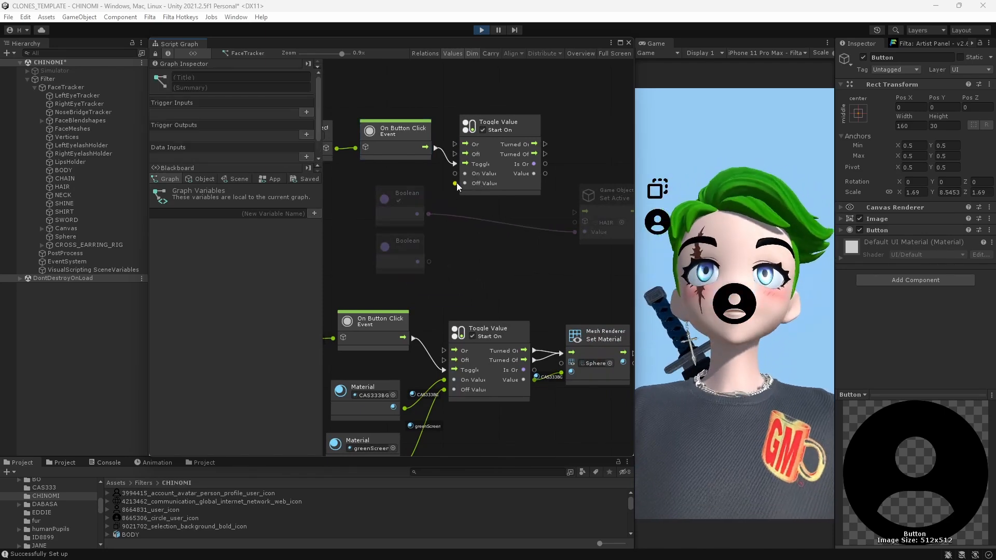
left_click_drag(455, 174, 454, 175)
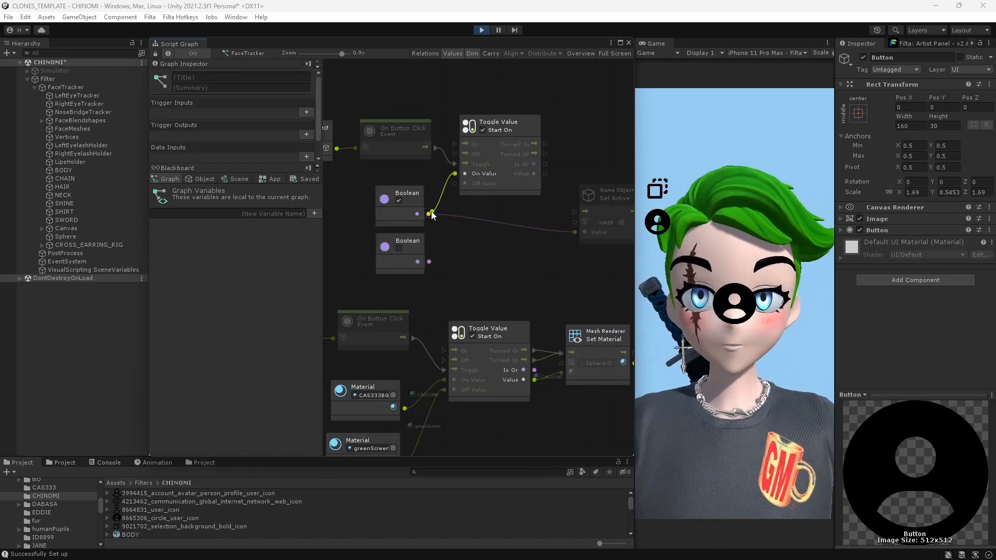
left_click_drag(431, 212, 418, 261)
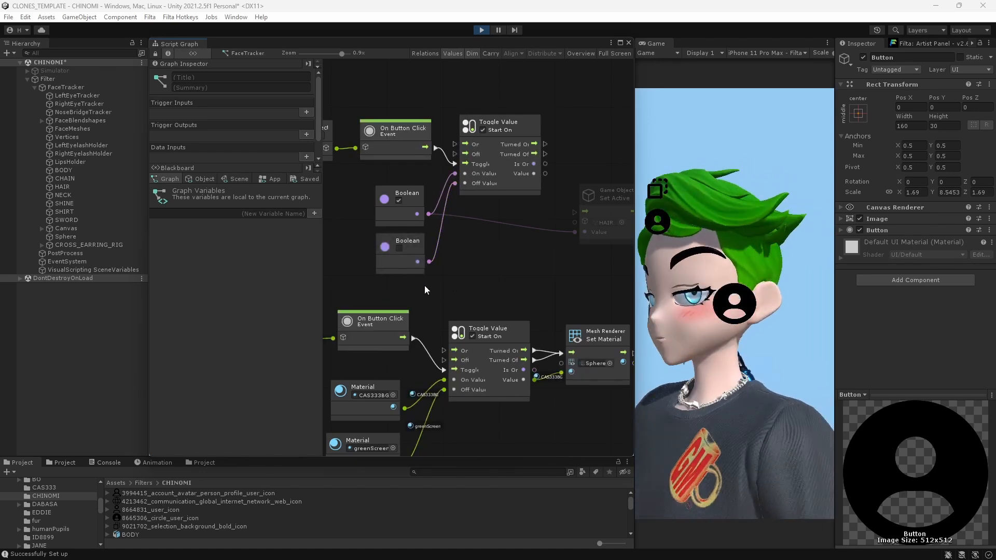
- Connect the new Toggle Value's Value output to the HAIR Set Active value, and its Turned On and Turned Off outputs to the invoke input
middle_click_drag(504, 246, 435, 254)
left_click(545, 164)
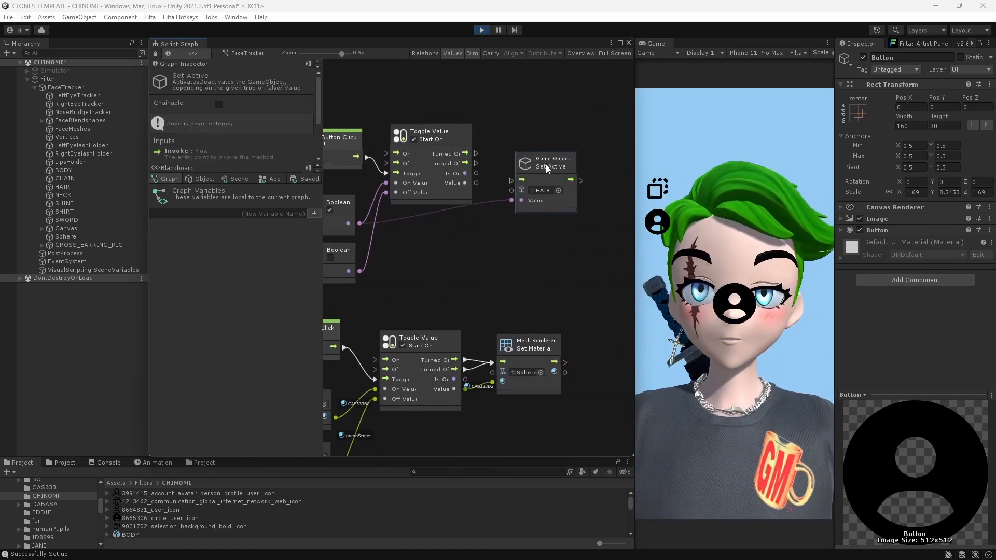
left_click_drag(477, 184, 510, 200)
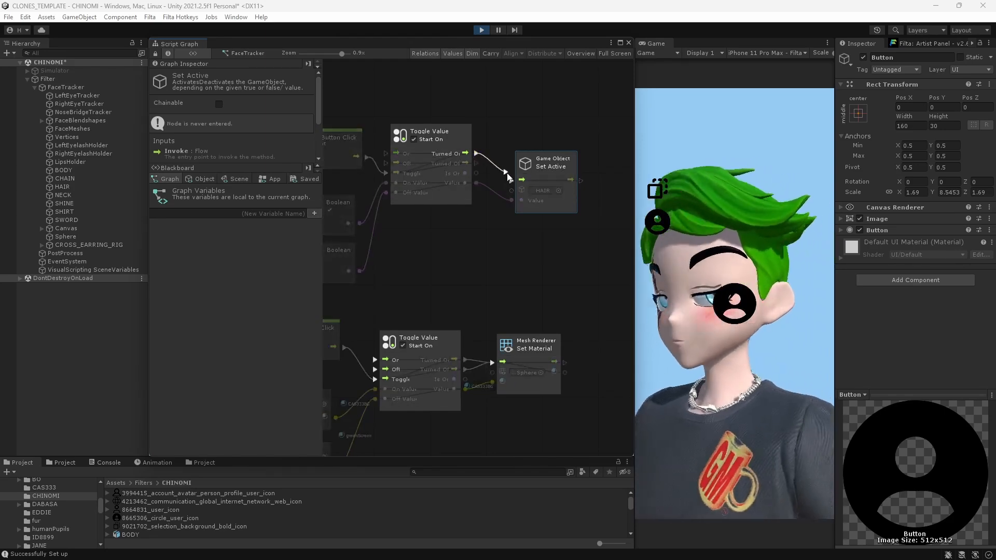
left_click_drag(474, 155, 511, 180)
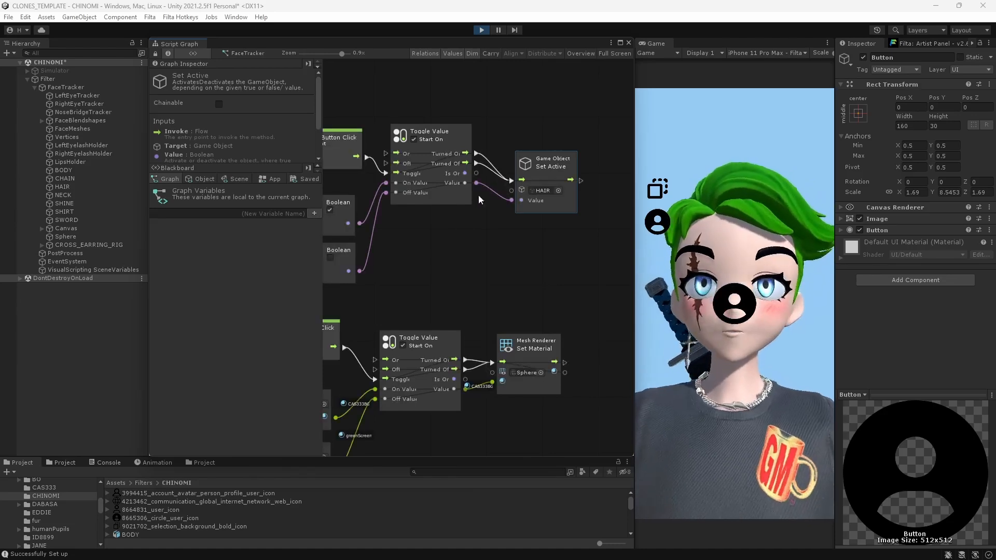
middle_click_drag(453, 258, 511, 260)
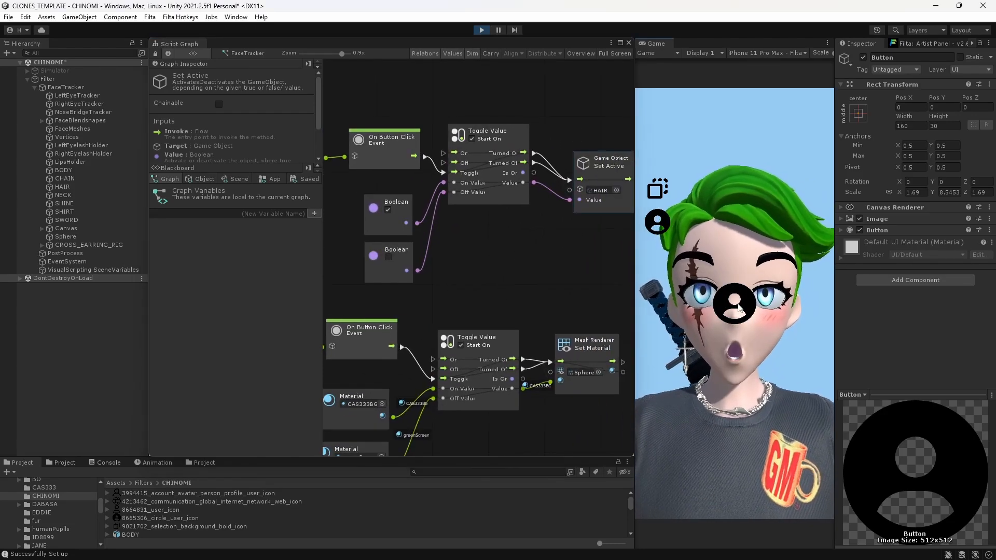
- Exit play mode, add a TextMeshPro button under FaceTracker, and set its source image to 8665306_circle_user_icon
key("ctrl+p")
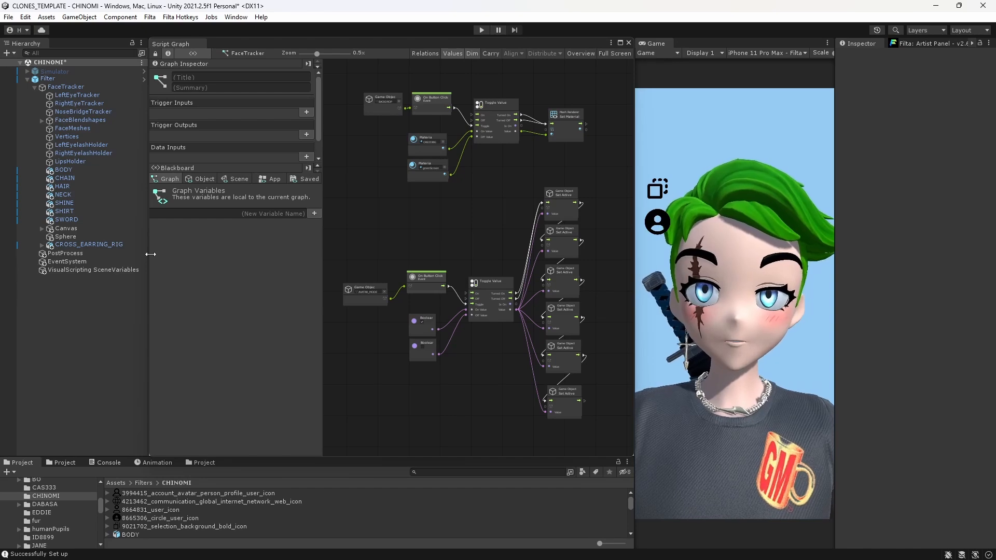
left_click(40, 228)
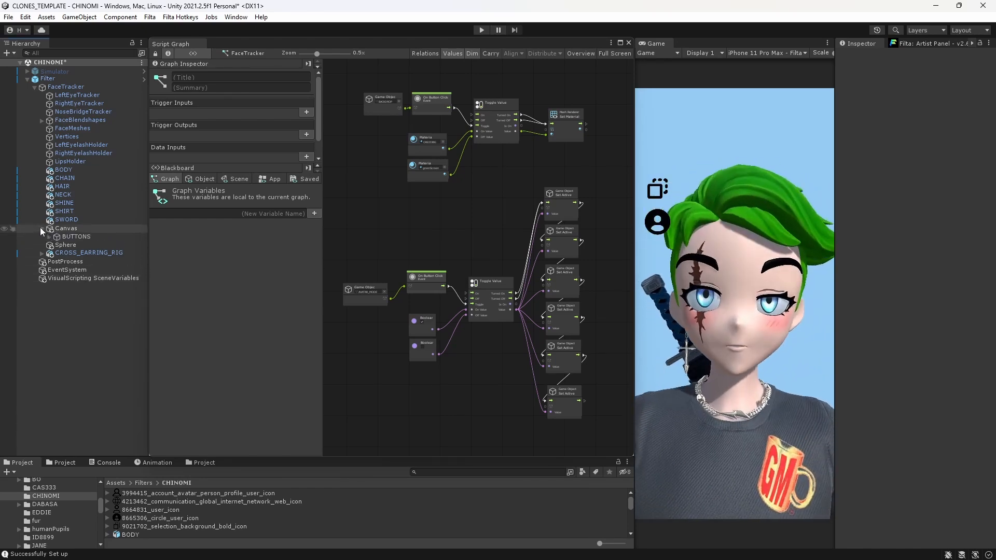
right_click(58, 87)
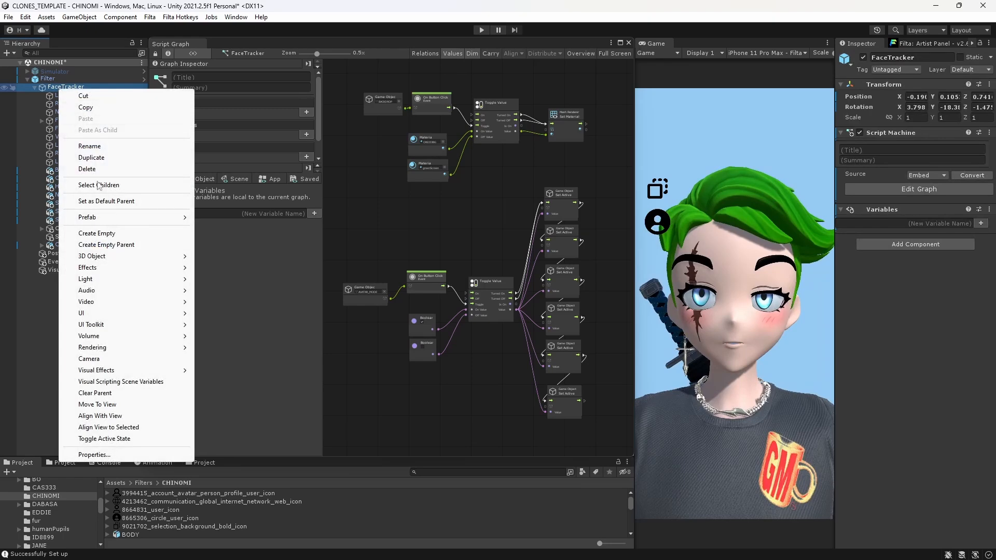
mouse_move(115, 313)
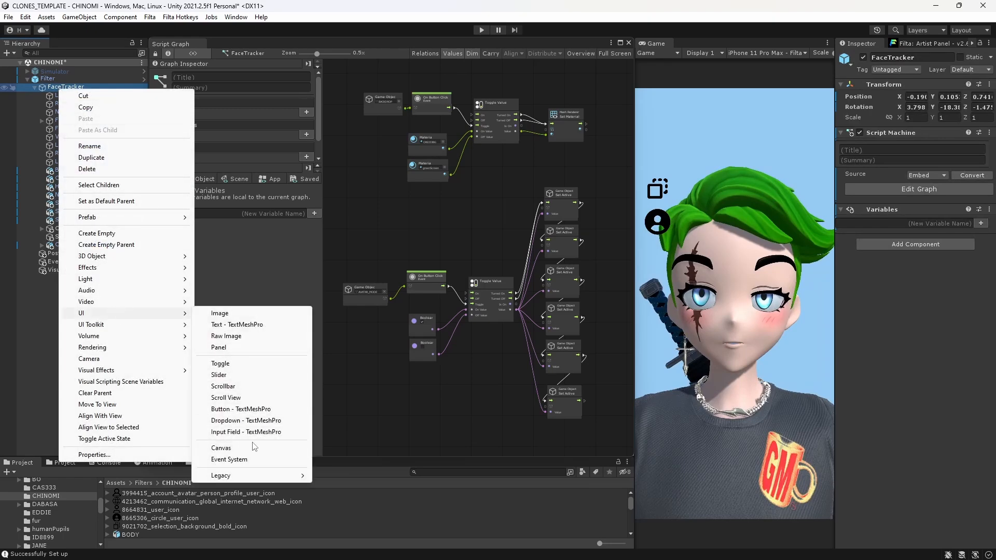
left_click(254, 409)
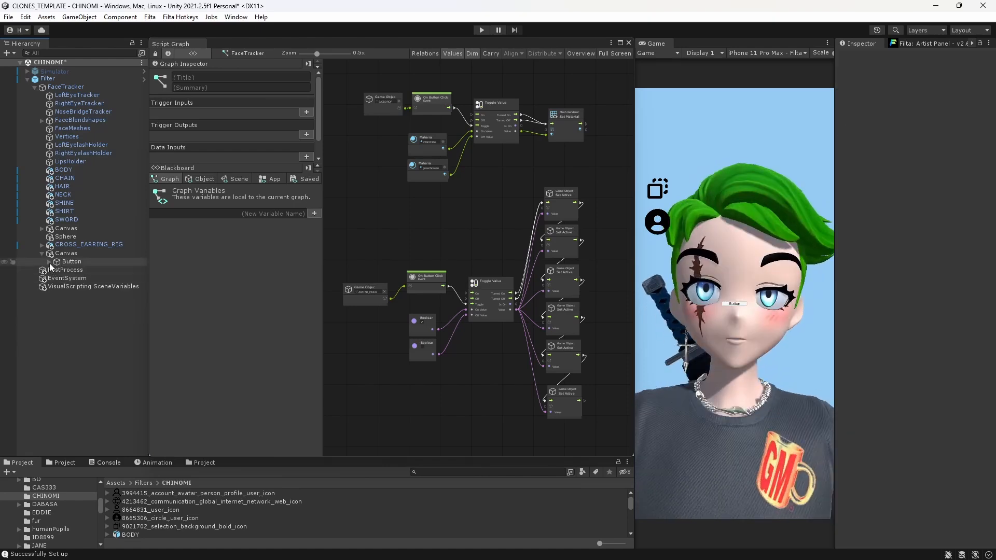
left_click(49, 262)
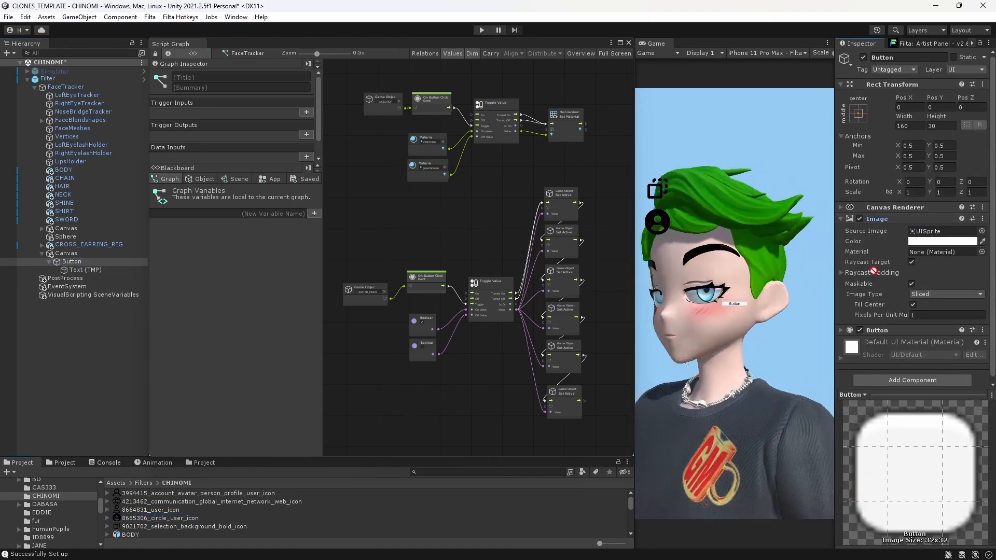
left_click_drag(873, 271, 937, 232)
- Scale the new Button to 4.74 in X, 24.35 in Y and 4.74 in Z, and disable its child's TextMeshPro text component
left_click(889, 192)
left_click_drag(899, 193, 281, 213)
left_click(890, 193)
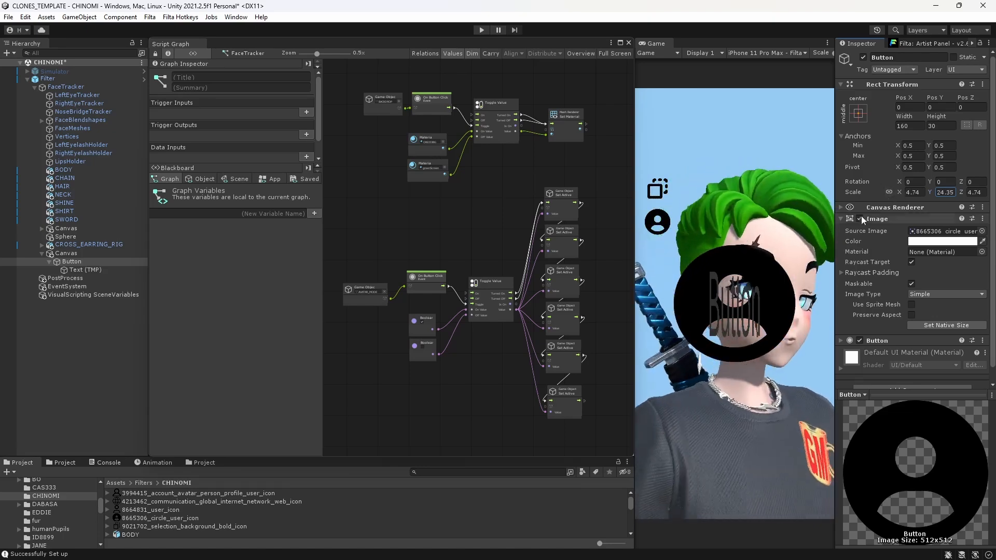
left_click(83, 270)
left_click(49, 262)
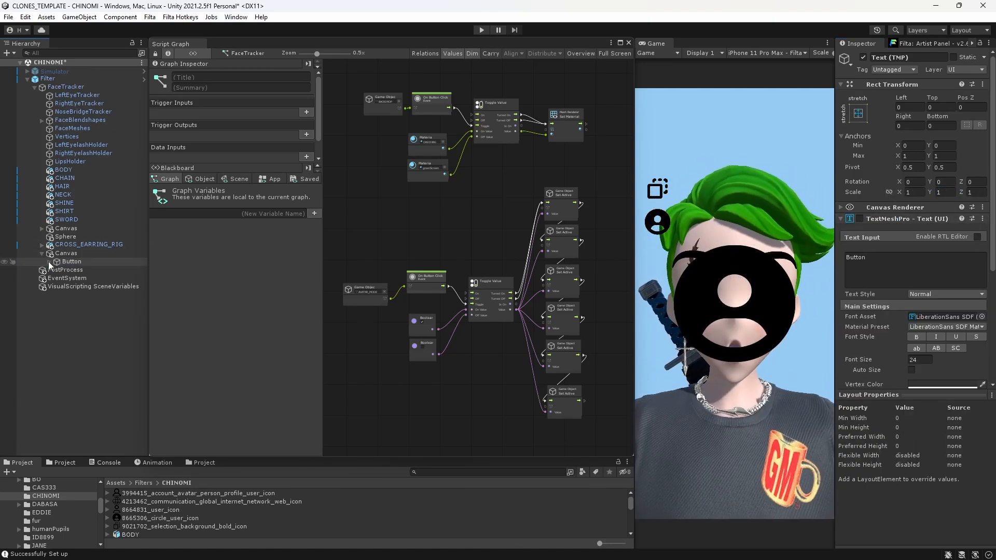
- Paste the copied hair toggle nodes above the backdrop group and assign the new Button to their Game Object node
left_click_drag(80, 262, 336, 140)
middle_click_drag(467, 173, 474, 196)
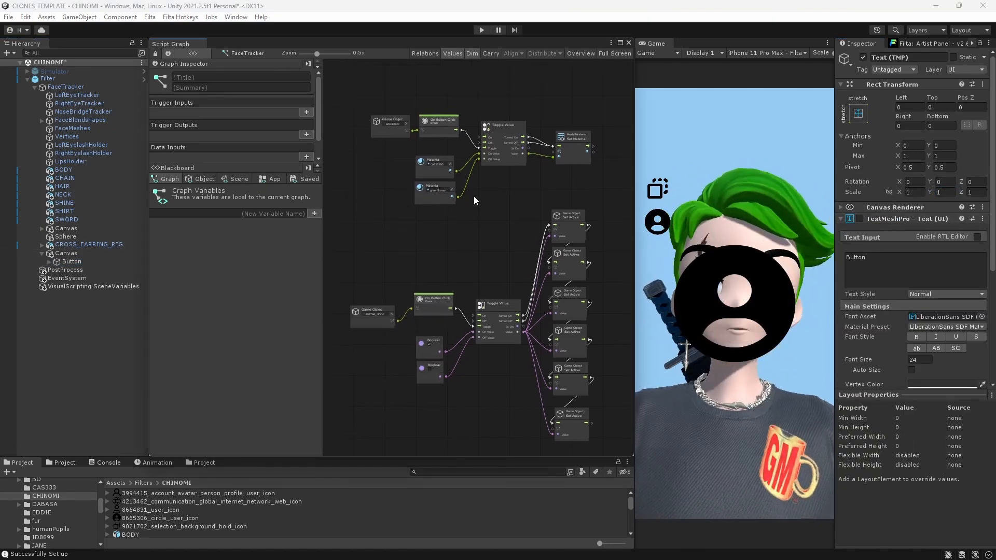
middle_click_drag(446, 131, 478, 280)
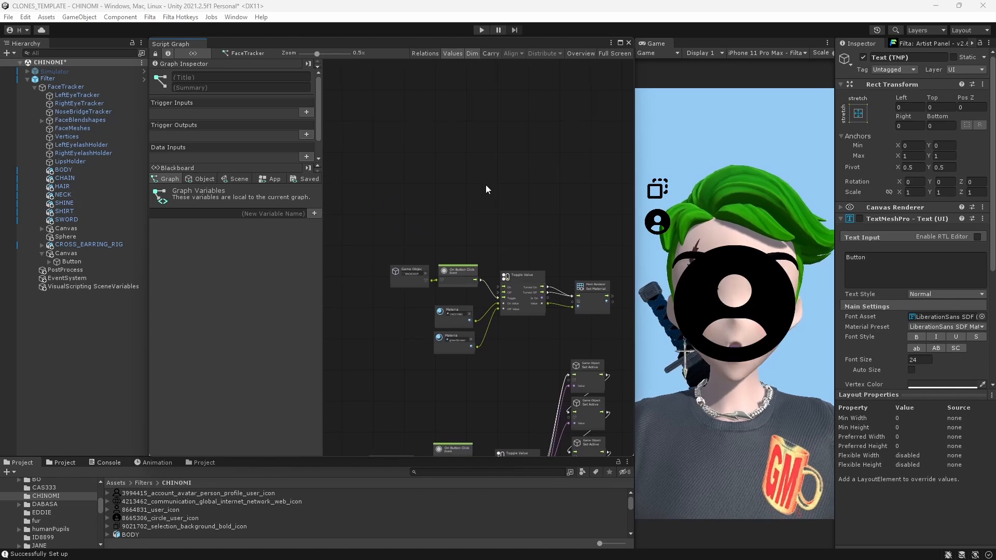
key("ctrl+v")
left_click_drag(485, 214, 506, 162)
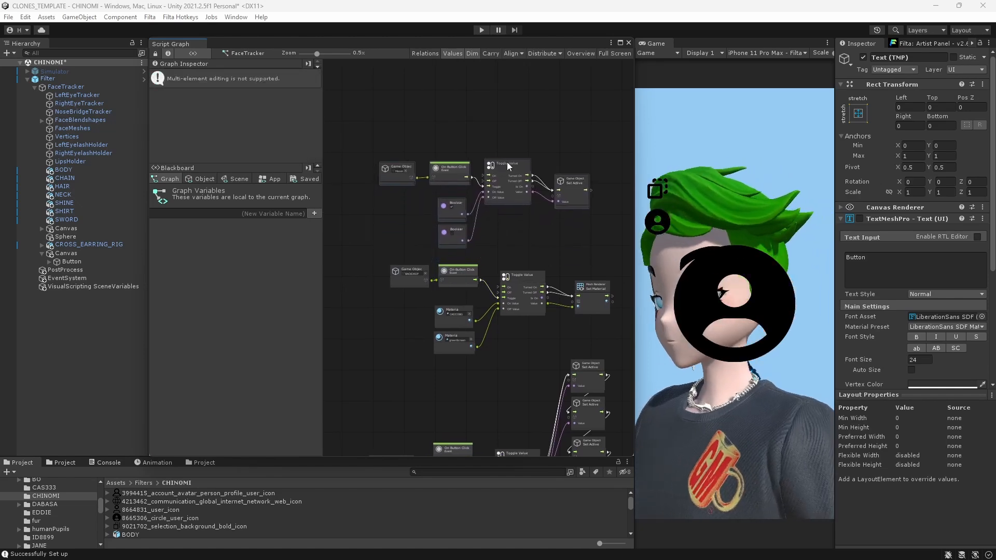
scroll(393, 206, "up", 3)
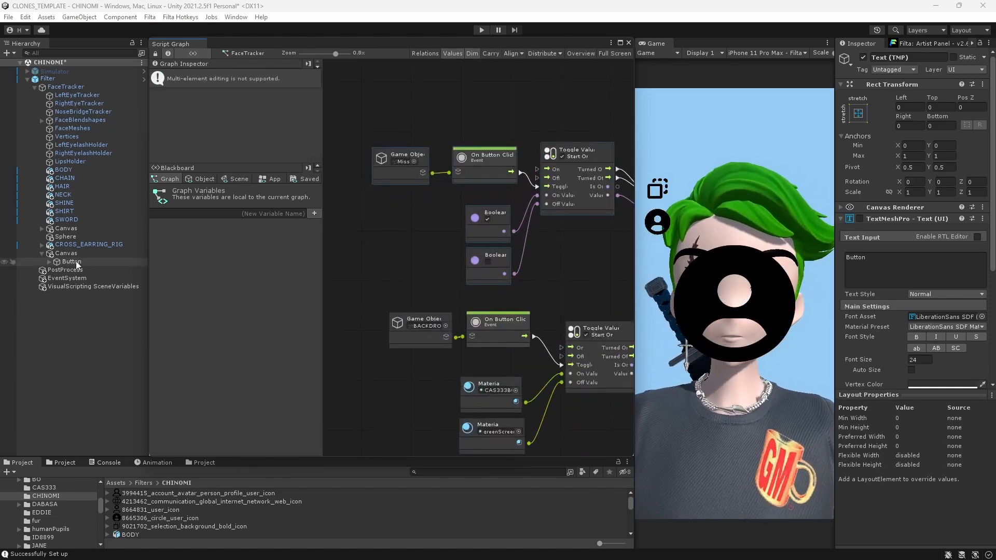
left_click_drag(76, 260, 401, 164)
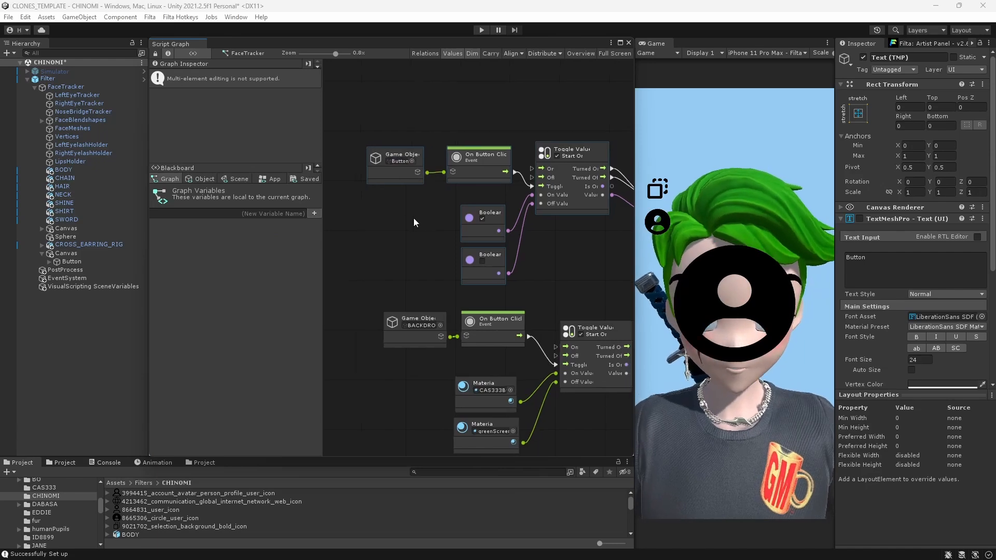
- Run the filter with the pasted toggle group briefly and exit play mode
scroll(410, 223, "down", 2)
key("ctrl+p")
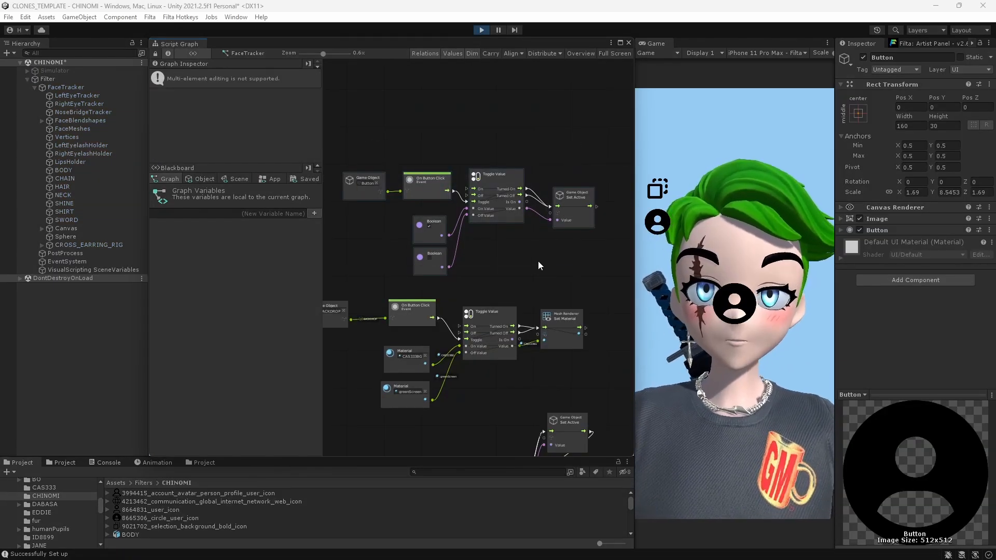
key("ctrl+p")
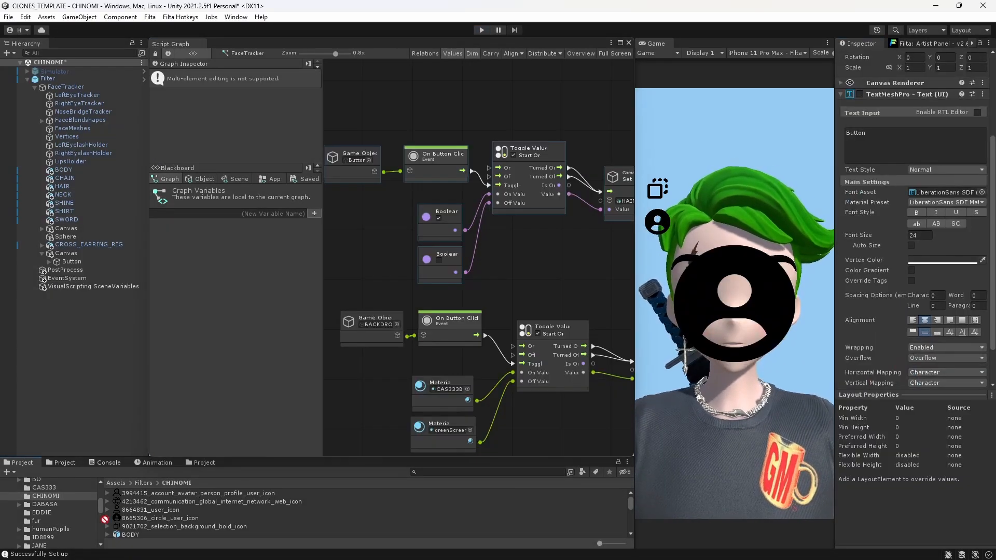
- Replace the new Button's source image with 8664831_user_icon
left_click(74, 261)
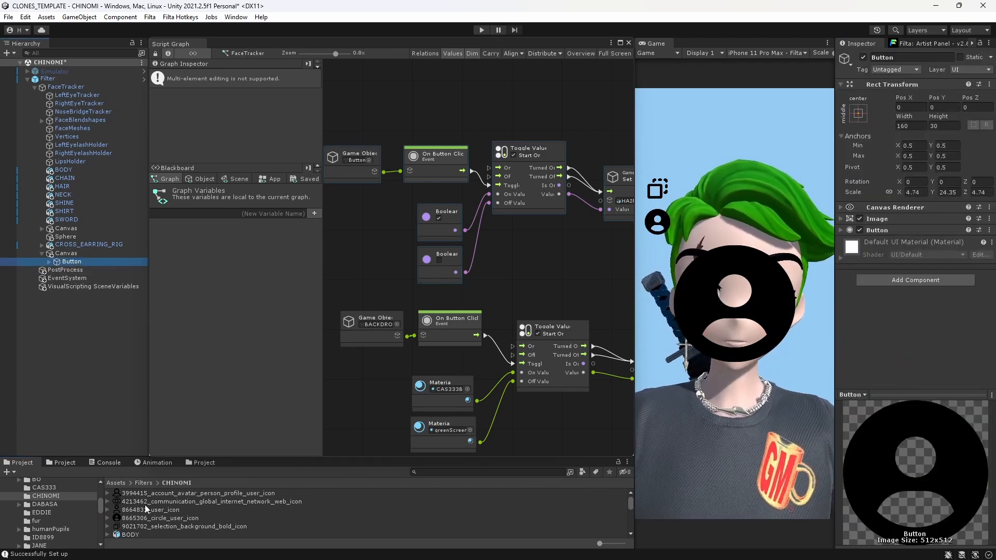
left_click_drag(145, 510, 650, 397)
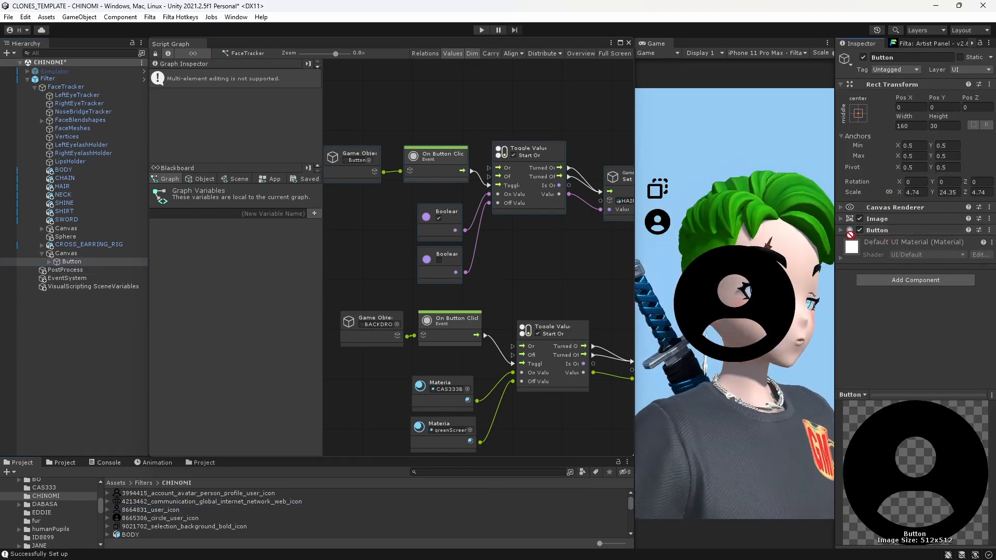
left_click(841, 219)
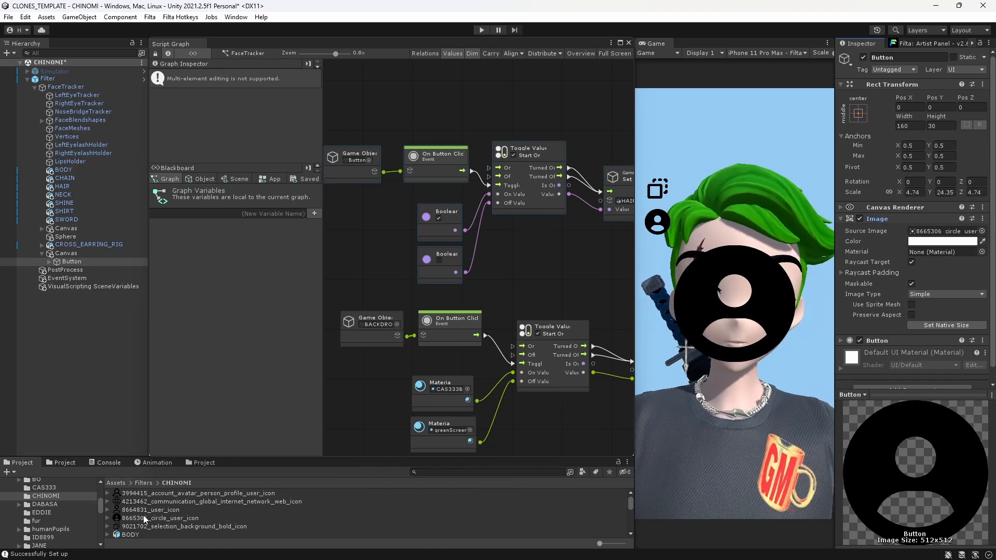
left_click_drag(142, 511, 922, 292)
left_click_drag(939, 238, 939, 236)
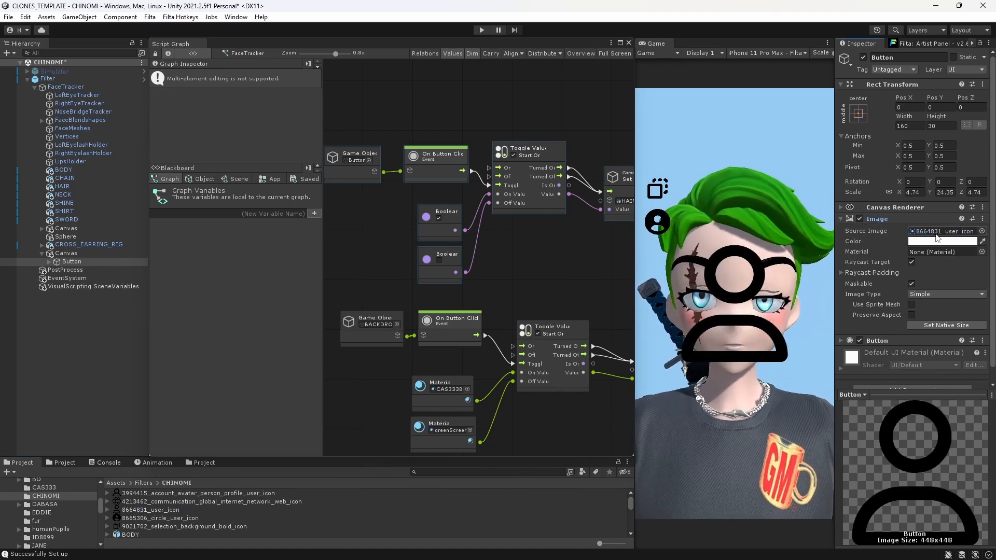
- Run the filter and use the new Button several times to test toggling the HAIR object on and off
left_click(481, 30)
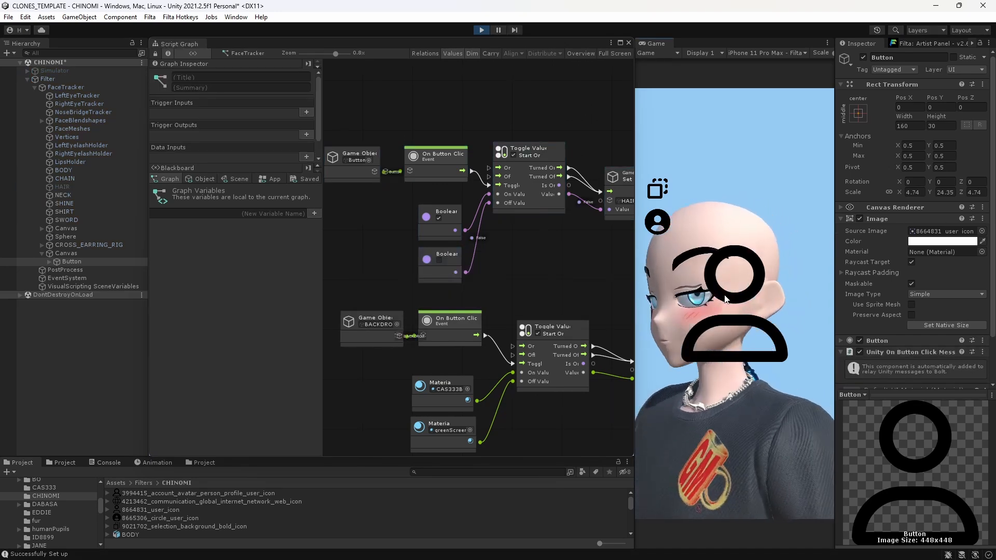
left_click(725, 300)
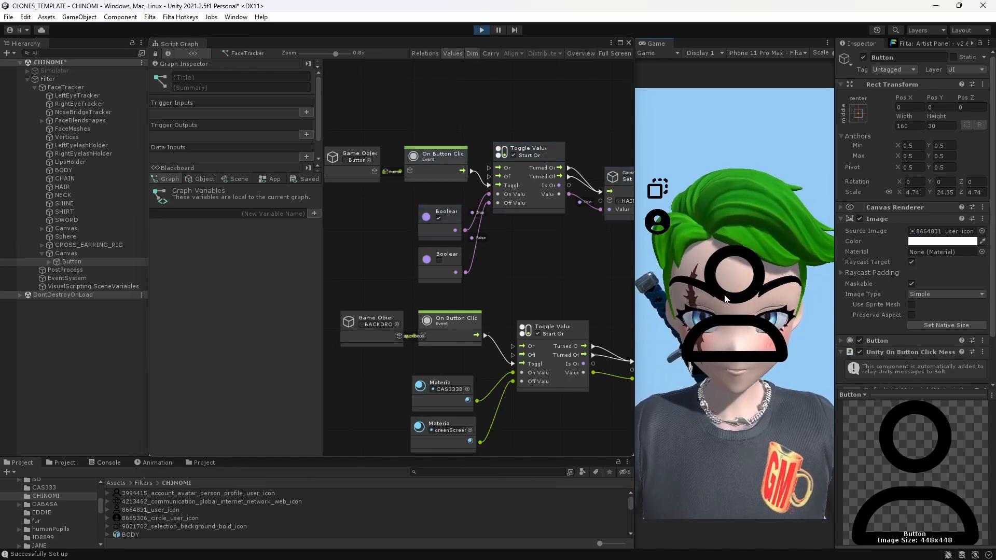
left_click(724, 300)
left_click(725, 300)
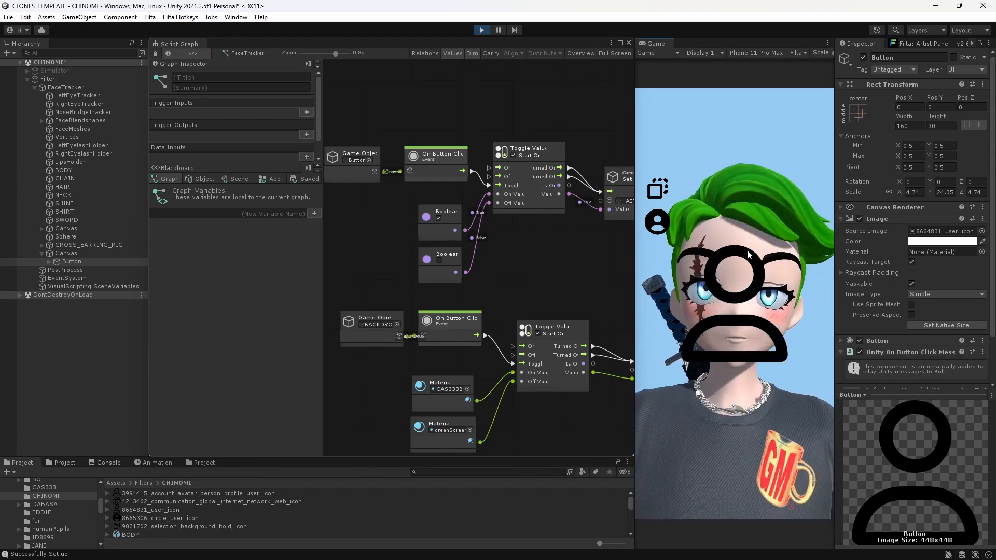
left_click(756, 251)
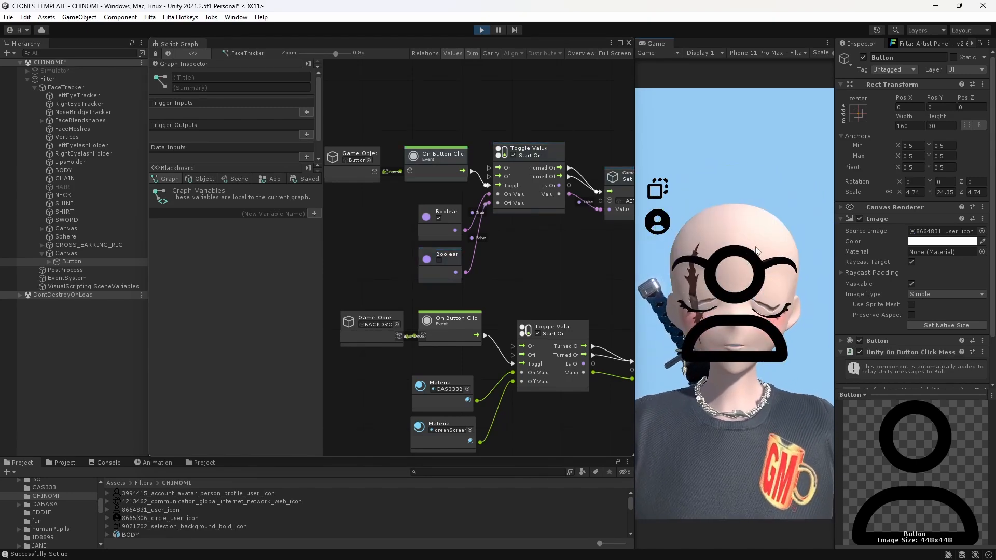
- Test the existing circle-user and backdrop buttons together with the new hair button in the running filter
left_click(658, 222)
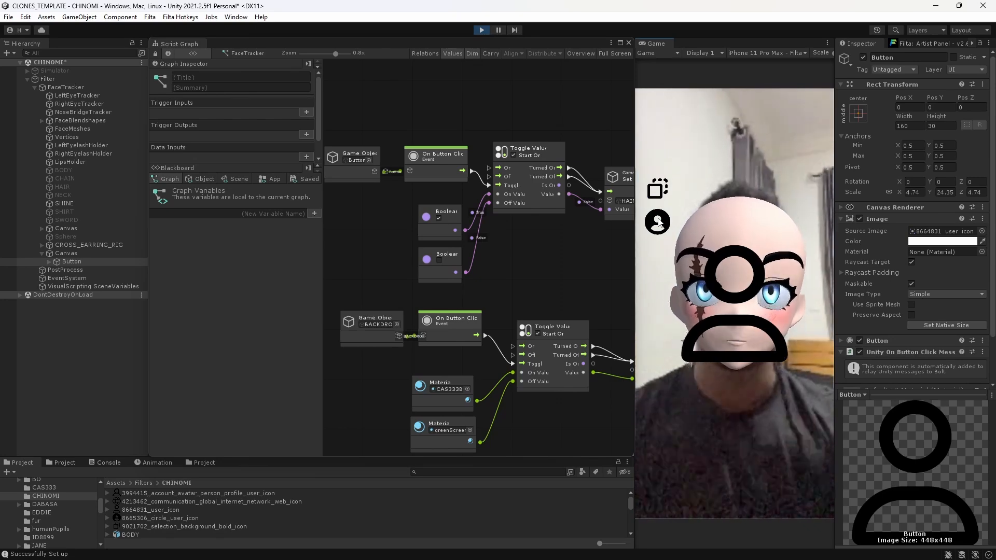
left_click(656, 191)
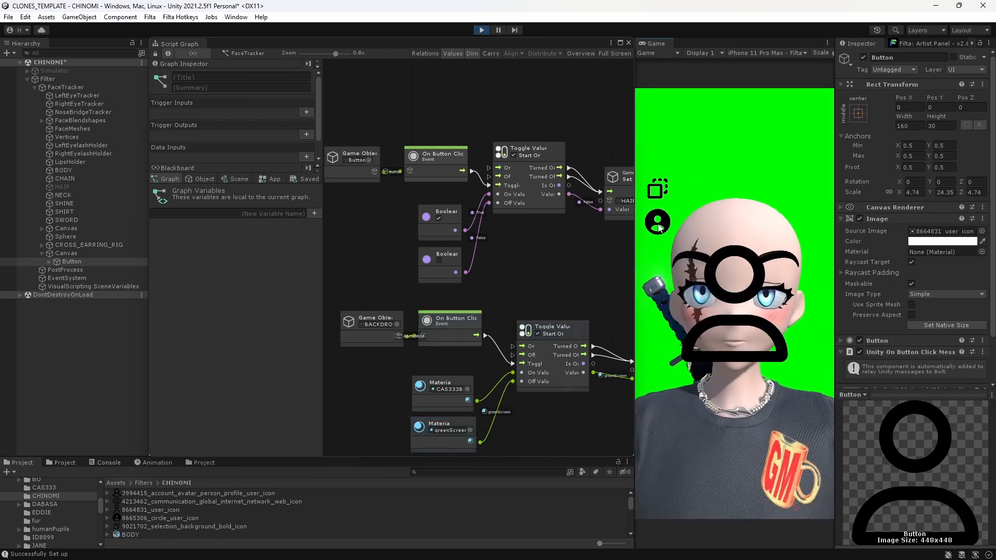
left_click(728, 258)
left_click(657, 191)
left_click(657, 222)
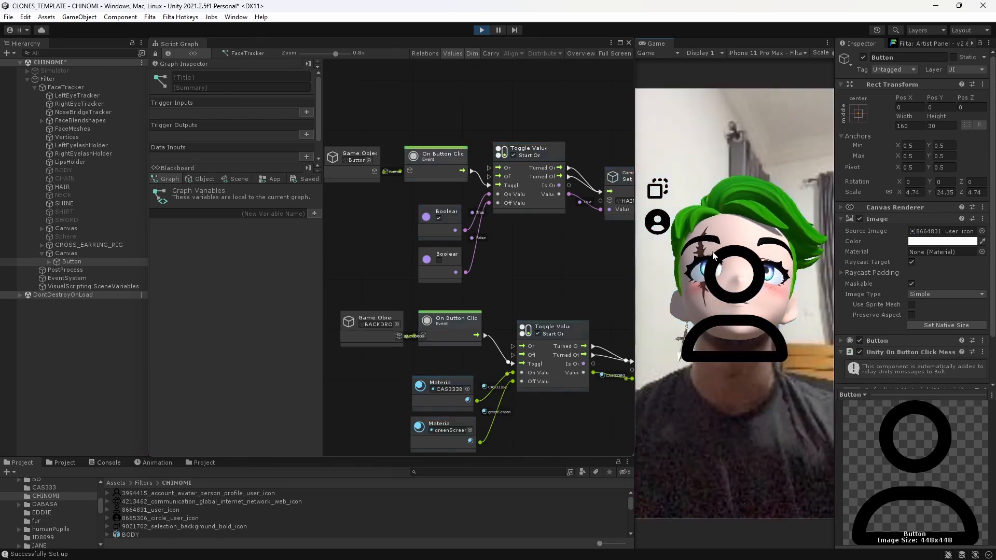